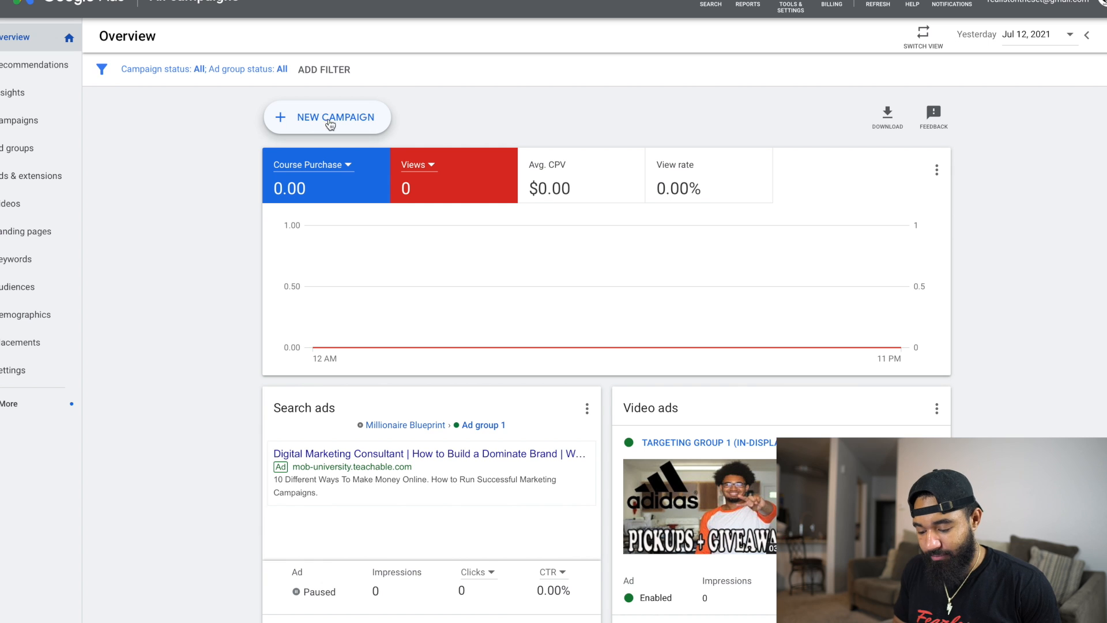
Start a new custom video campaign without a goal's guidance and continue to its settings
click(334, 124)
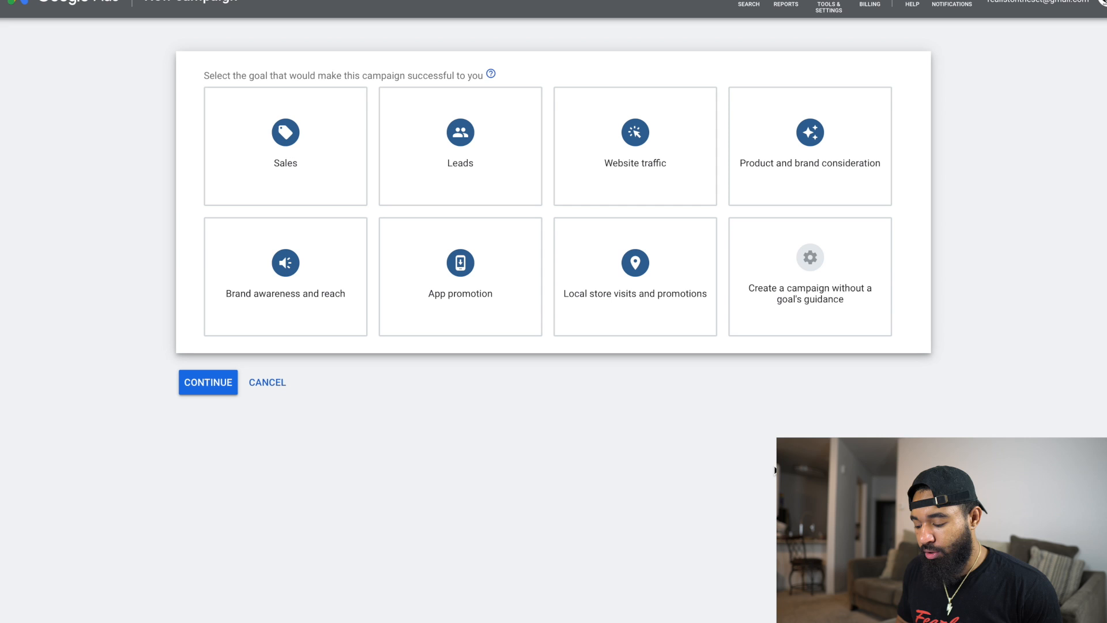
click(824, 291)
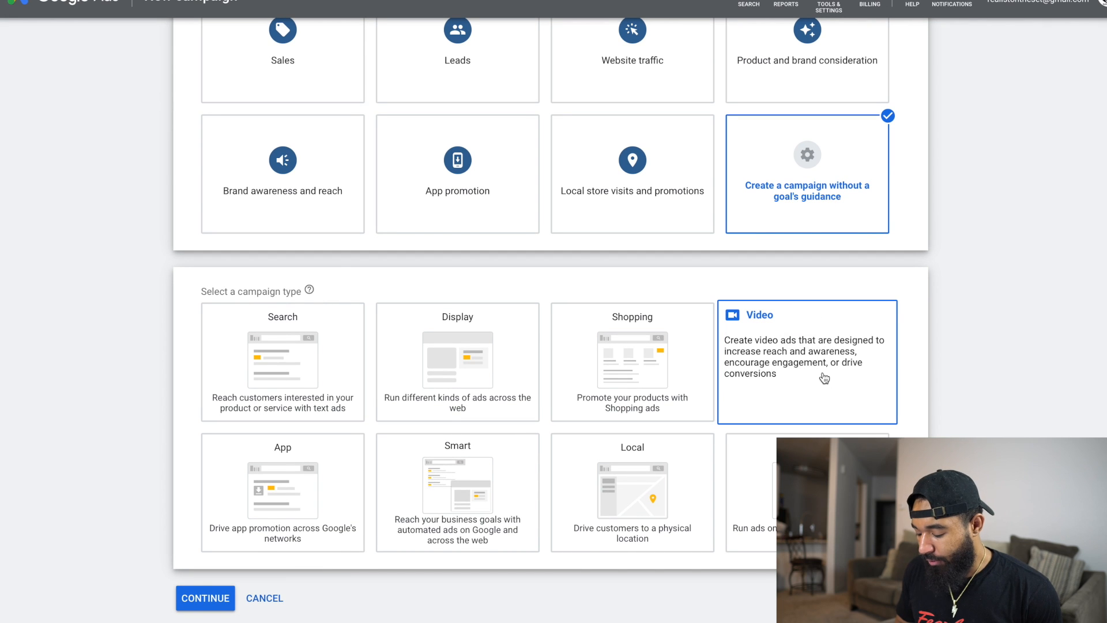
click(816, 347)
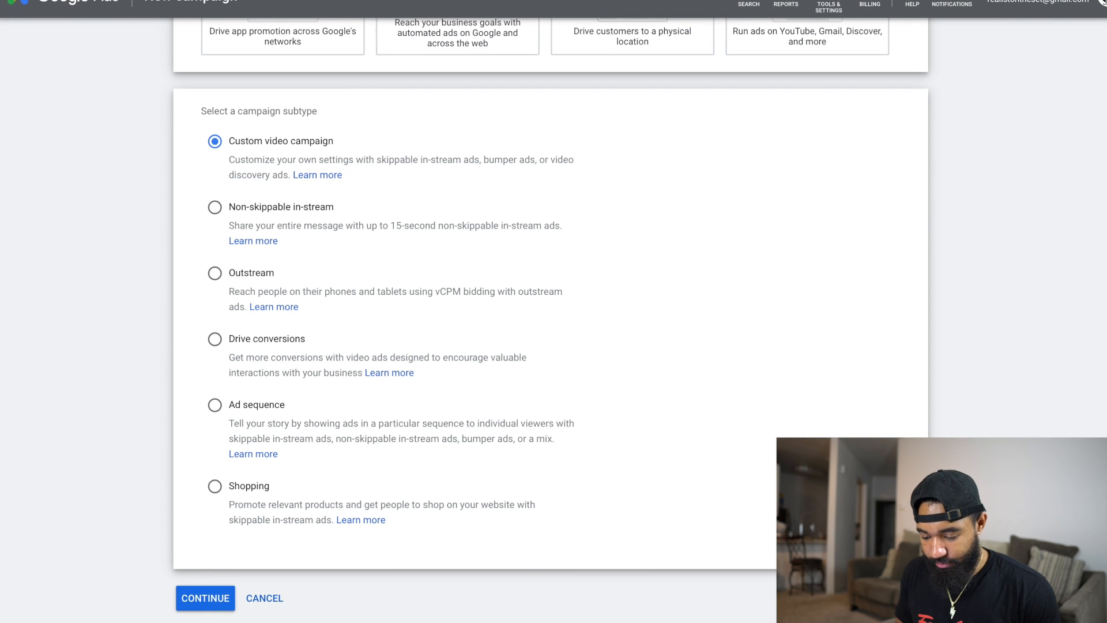
click(206, 606)
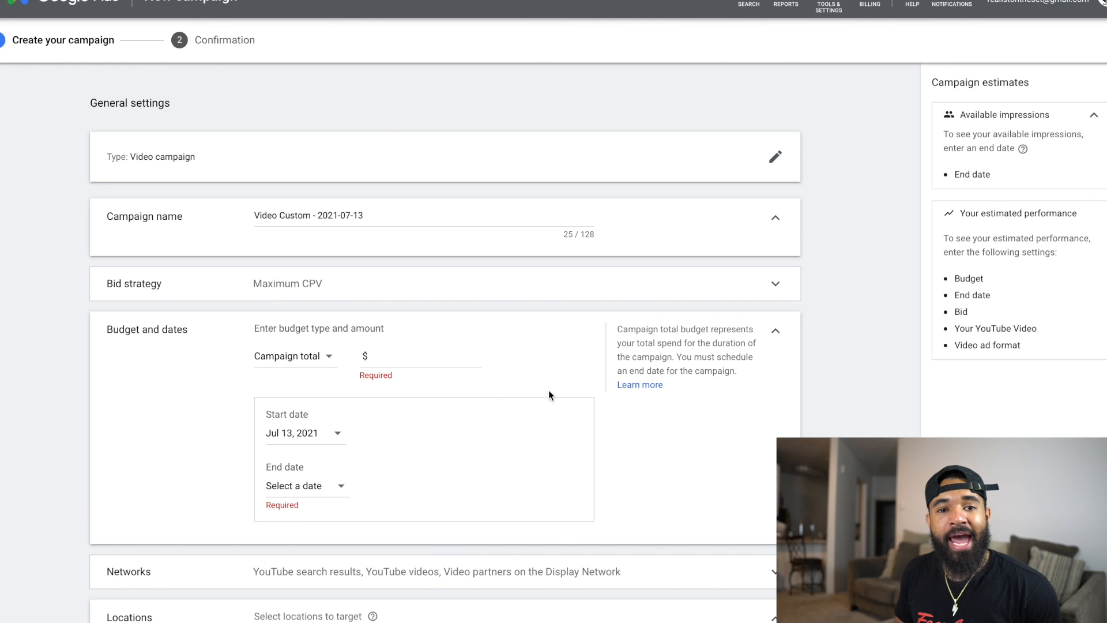
Replace the default campaign name with YT AD TUTORIAL
scroll(548, 392, down, 1)
click(391, 169)
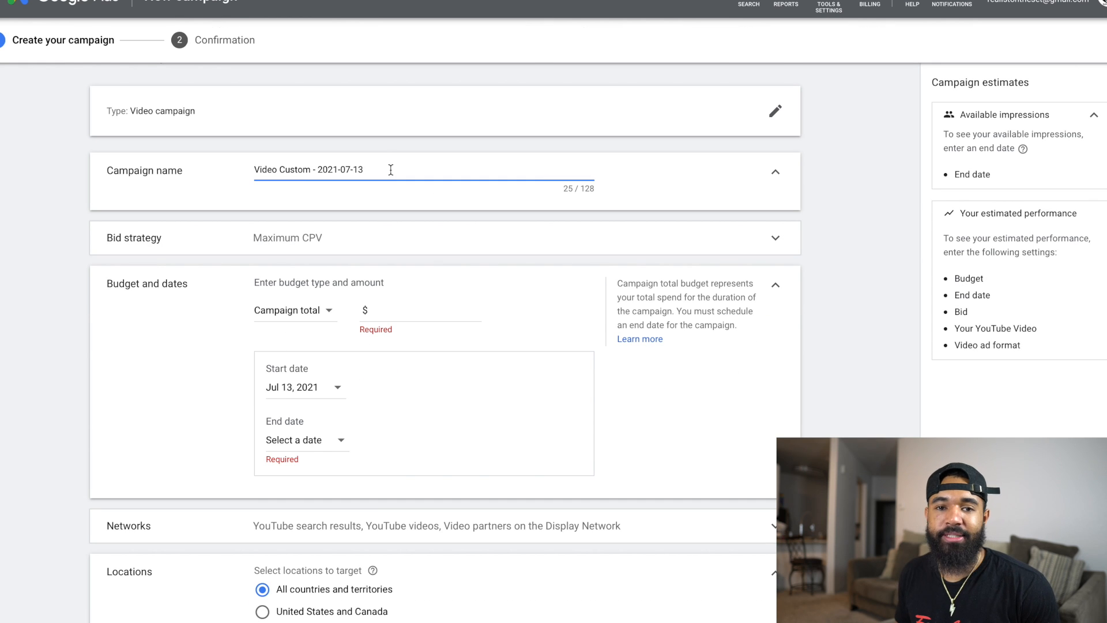
key(BackSpace)
key(BackSpace)
key(BackSpace)
key(BackSpace)
key(BackSpace)
key(BackSpace)
key(BackSpace)
key(BackSpace)
key(BackSpace)
key(BackSpace)
key(BackSpace)
key(BackSpace)
key(BackSpace)
key(BackSpace)
key(BackSpace)
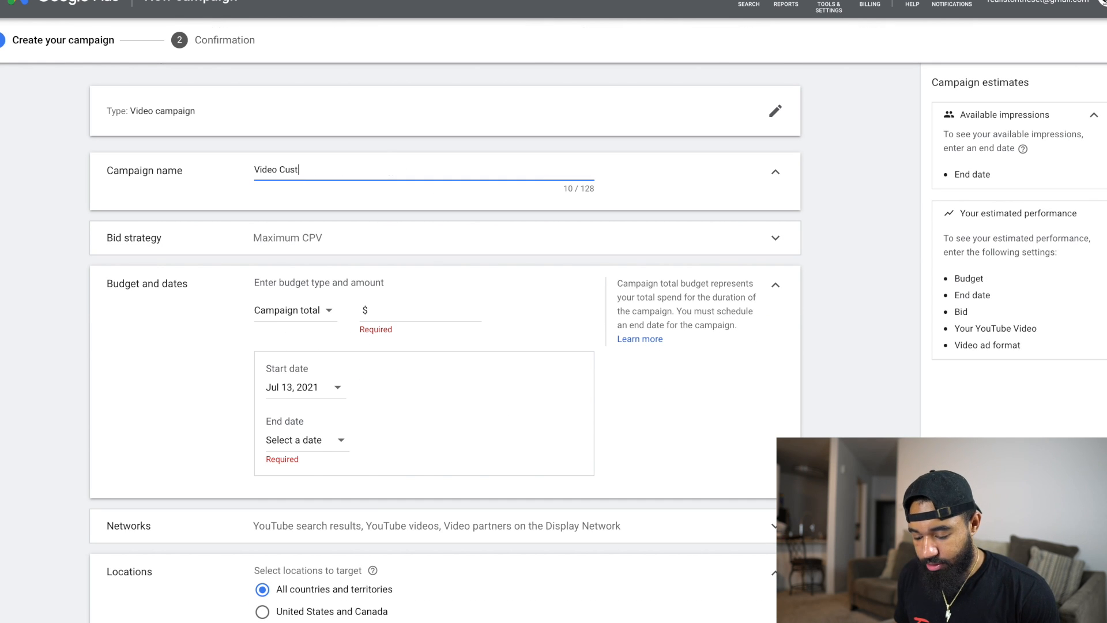
key(BackSpace)
key(BackSpace)
key(BackSpace)
key(BackSpace)
key(BackSpace)
key(BackSpace)
key(BackSpace)
key(BackSpace)
key(BackSpace)
key(BackSpace)
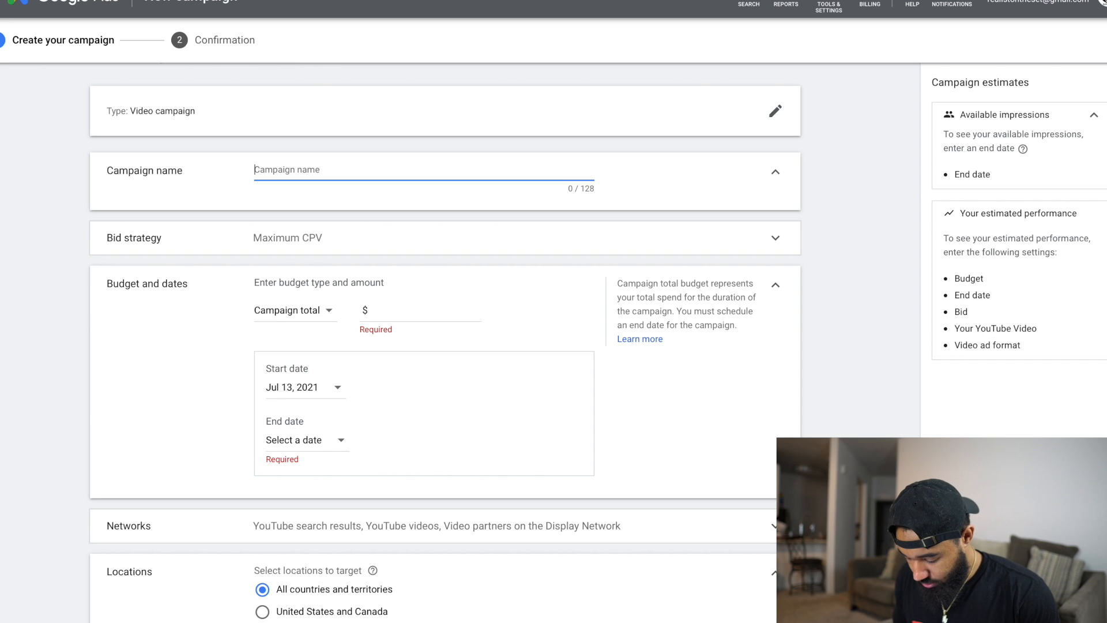
text(YO)
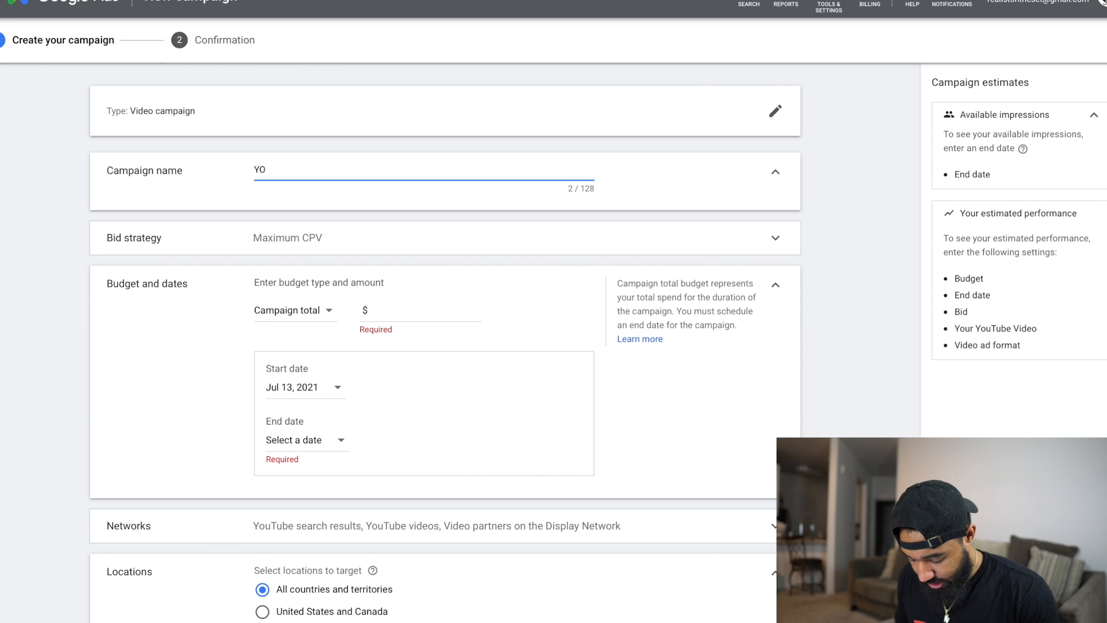
key(BackSpace)
text(T AD )
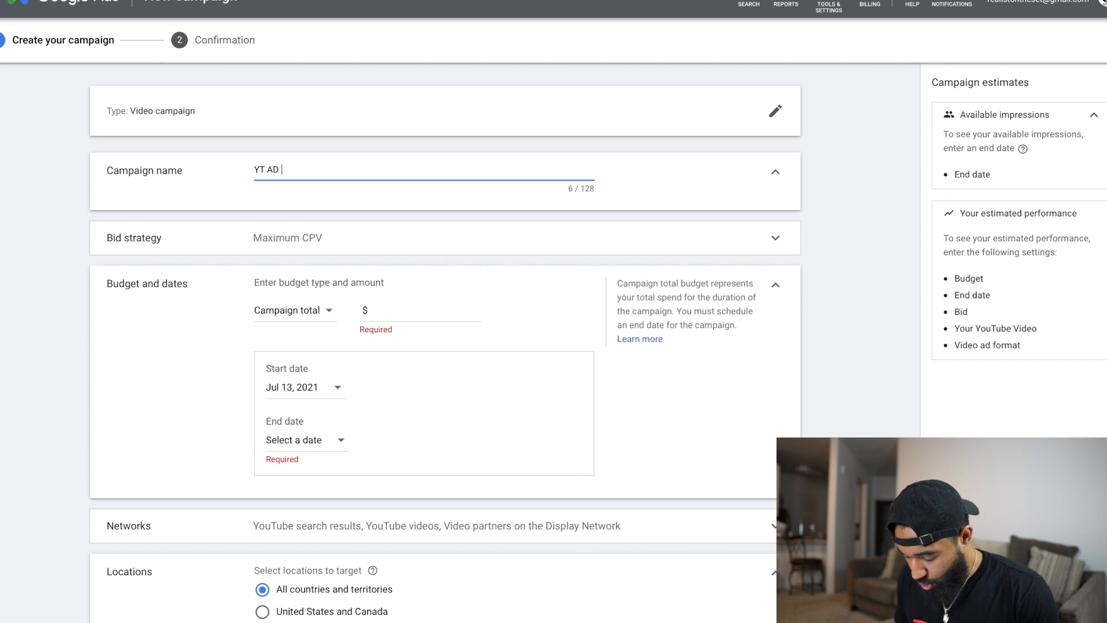
text(TUTOR)
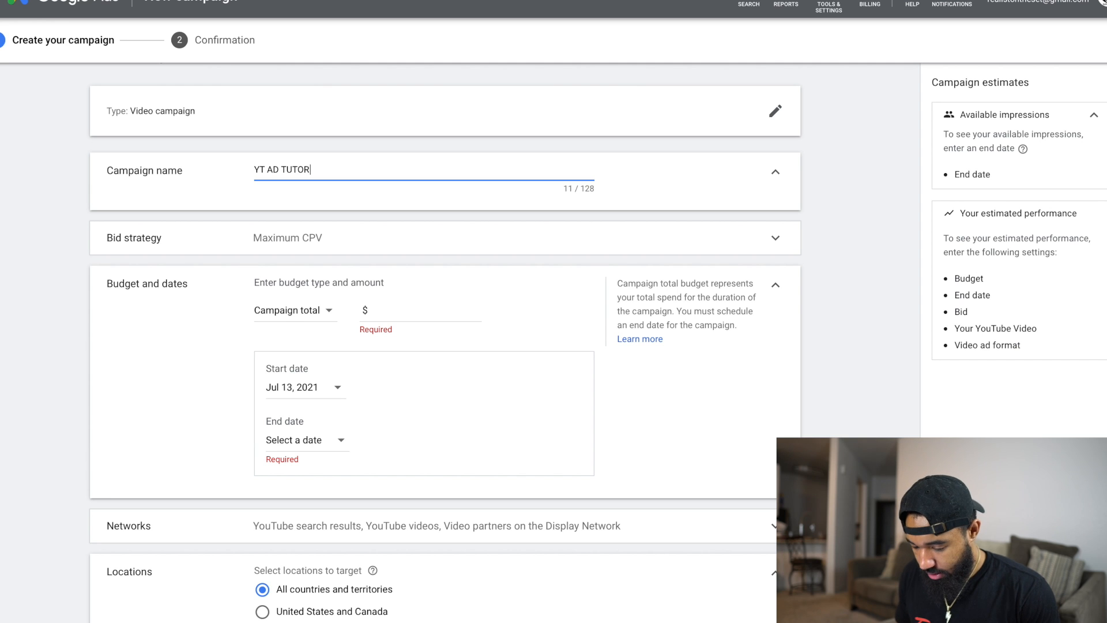
text(IAL)
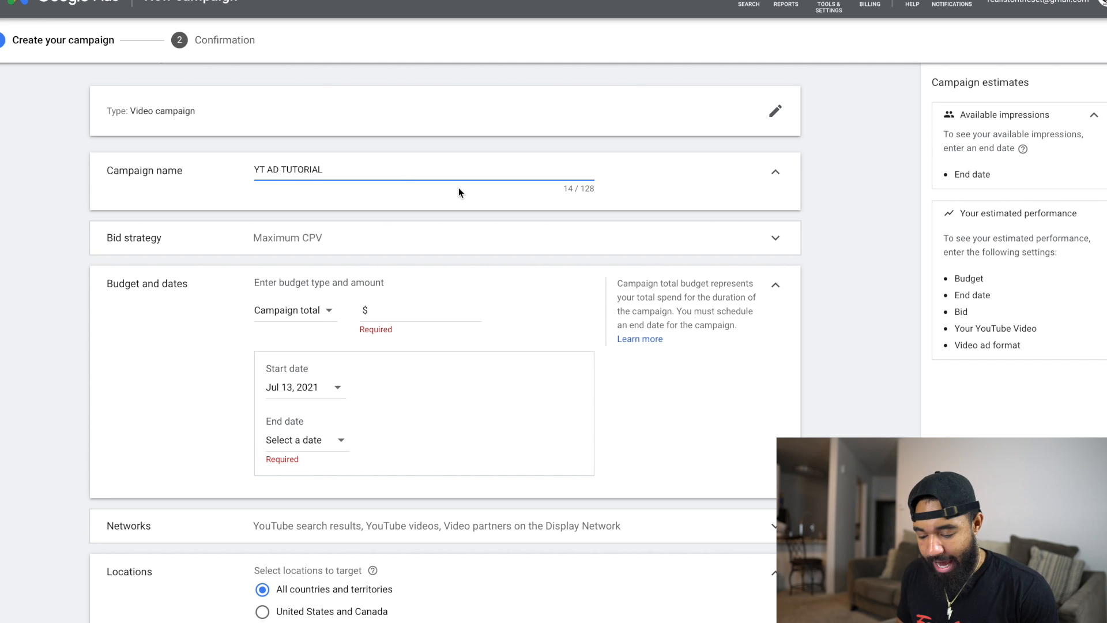
Expand the bid strategy settings and choose Maximum CPV as the campaign's bid strategy
scroll(458, 192, down, 1)
click(410, 215)
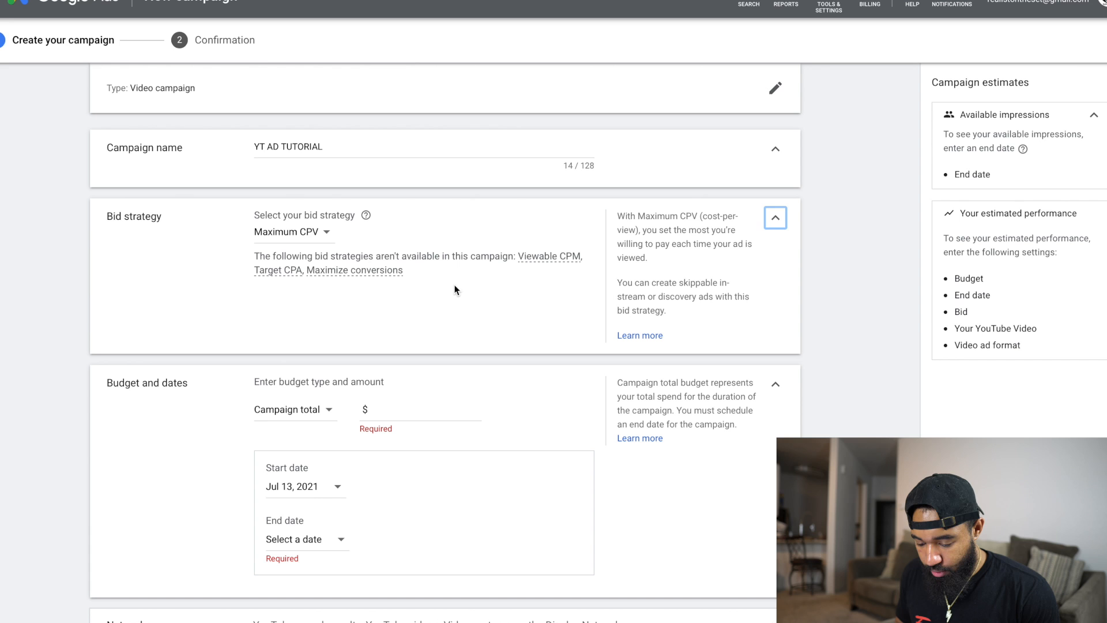
click(332, 237)
click(323, 247)
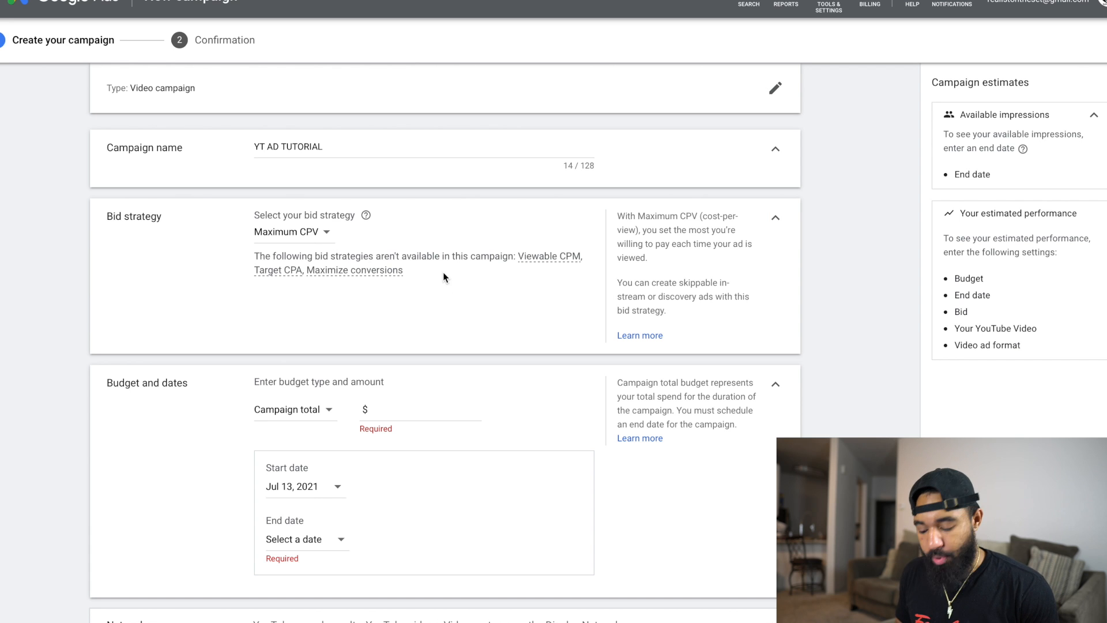
Switch the budget type from campaign total to daily and set the amount to $5
scroll(518, 282, down, 2)
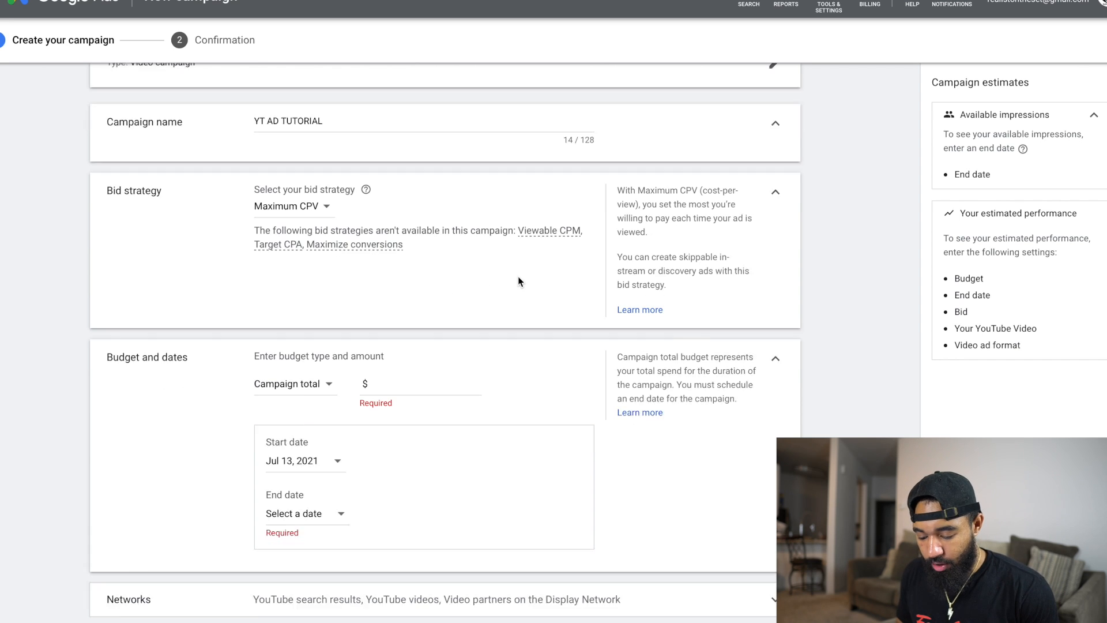
click(319, 300)
click(304, 316)
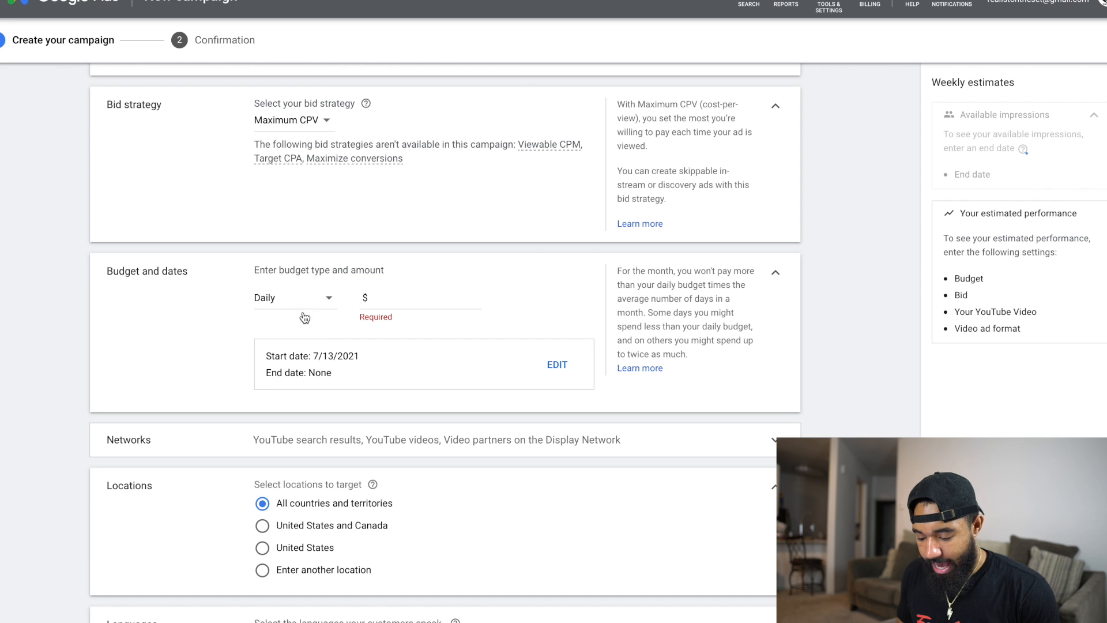
click(420, 303)
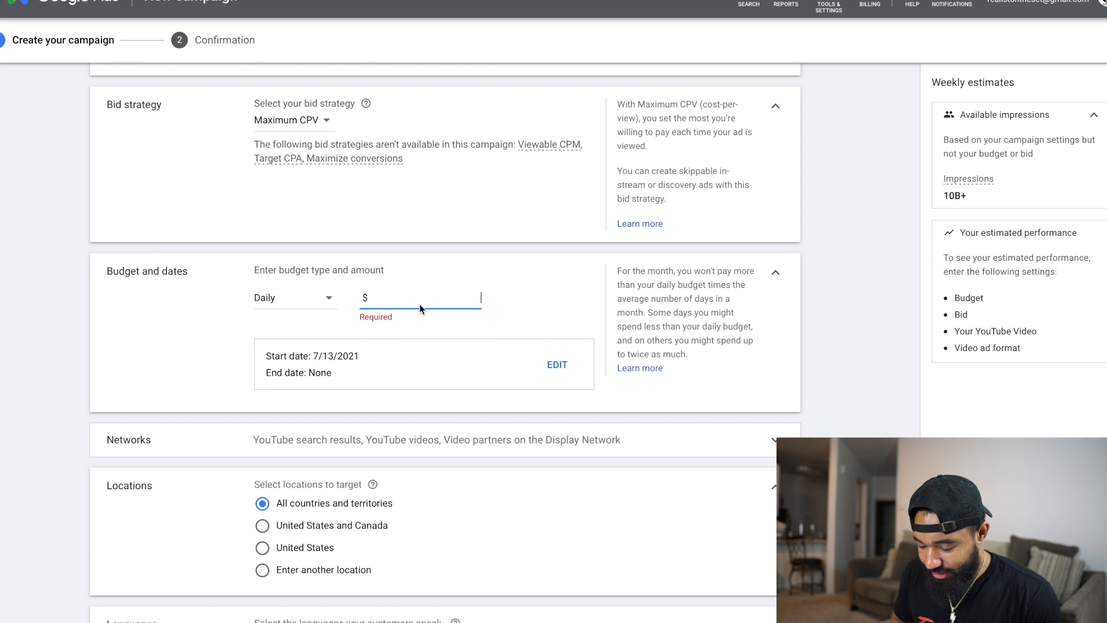
text(5)
click(548, 298)
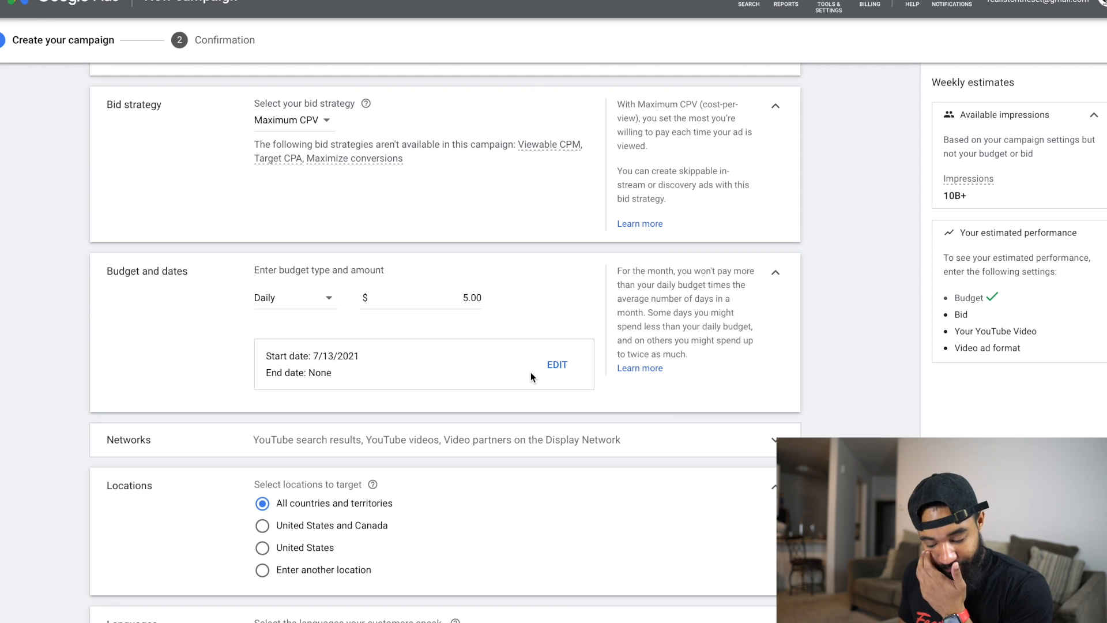
Target the United States as the campaign location and select Expanded inventory as the inventory type
scroll(530, 372, down, 4)
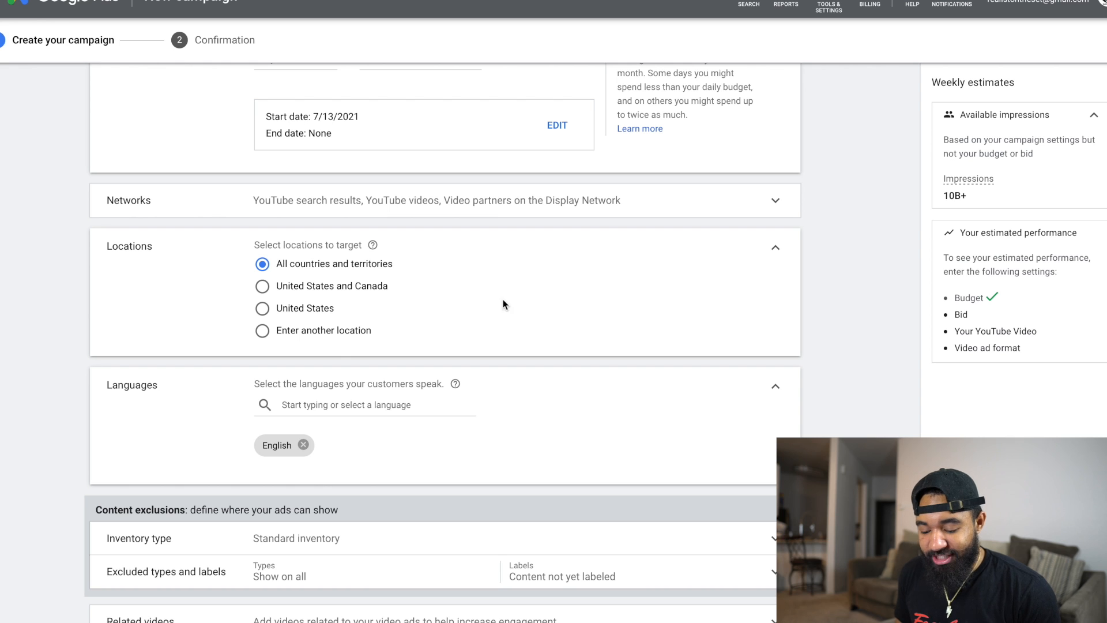
click(263, 309)
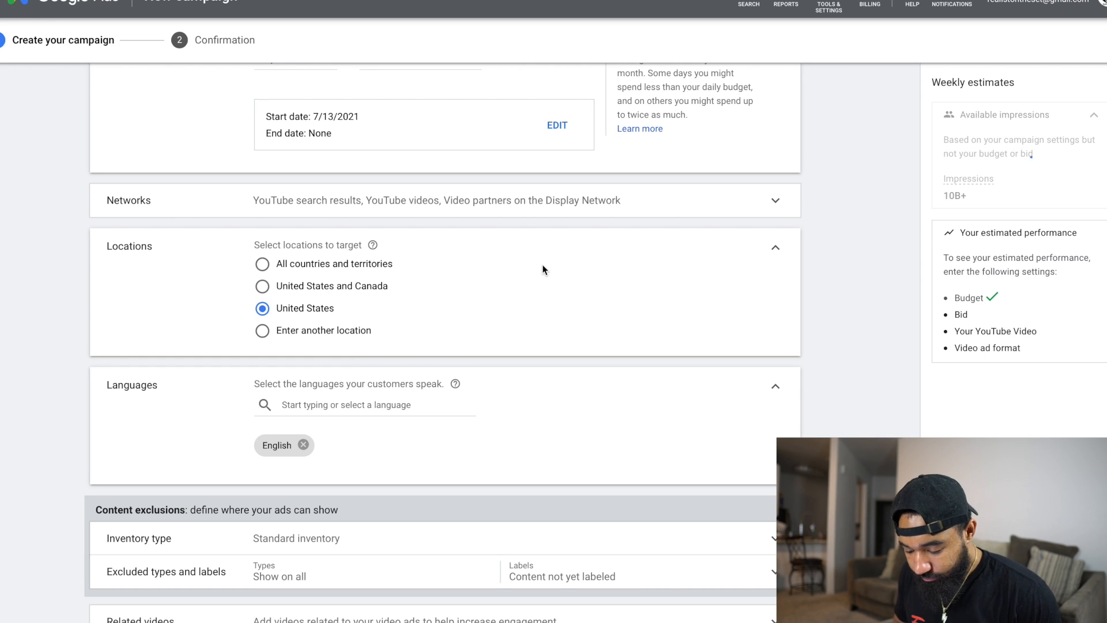
scroll(542, 264, down, 2)
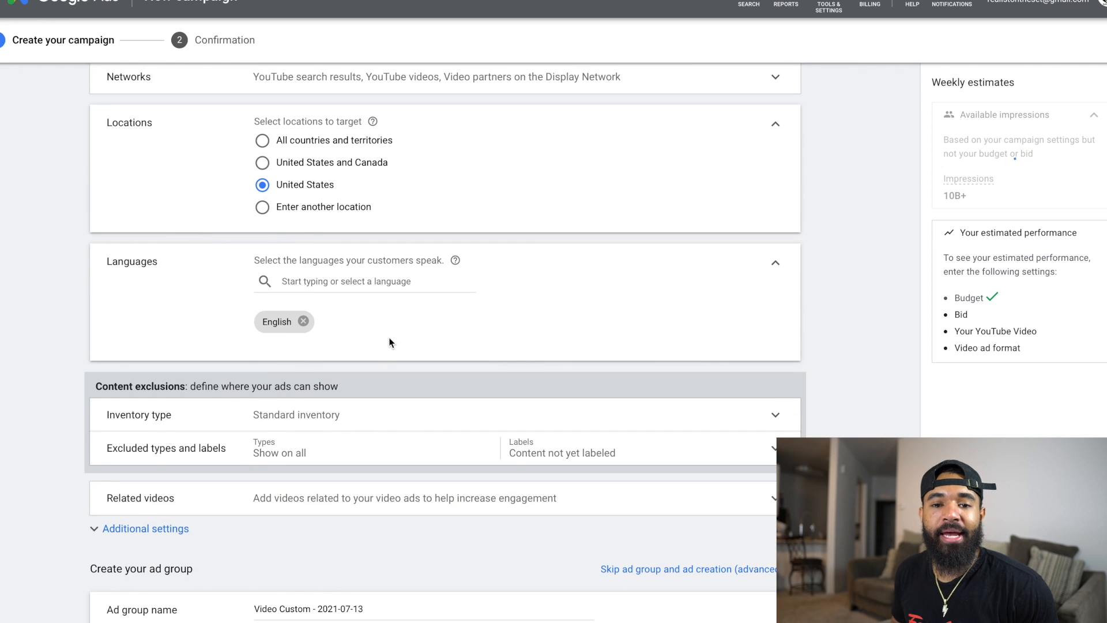
scroll(389, 342, down, 2)
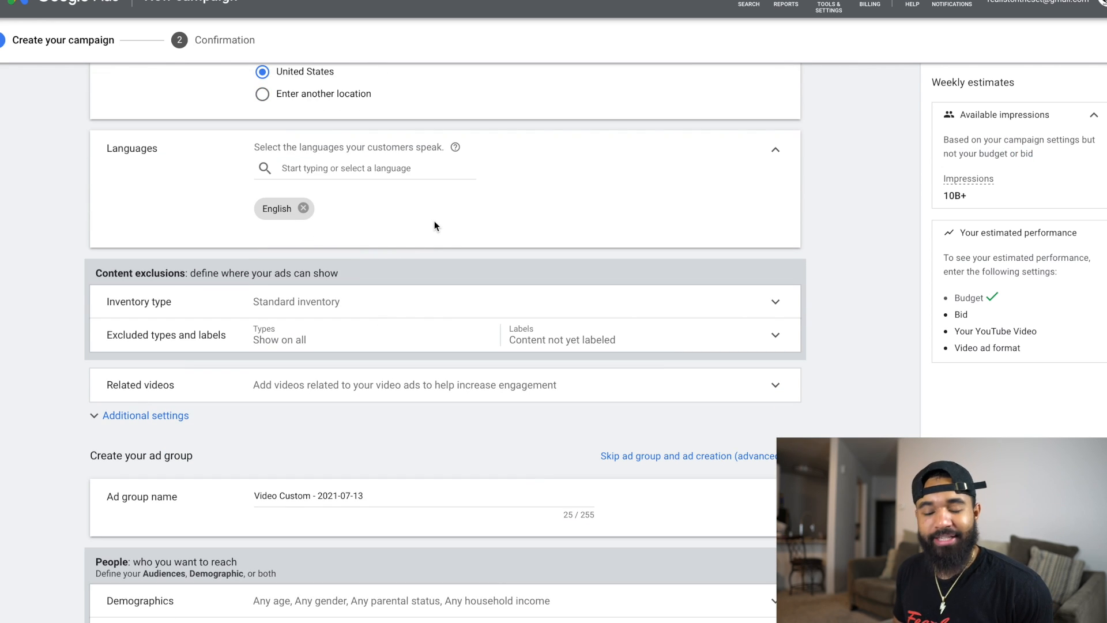
scroll(481, 231, down, 1)
click(478, 234)
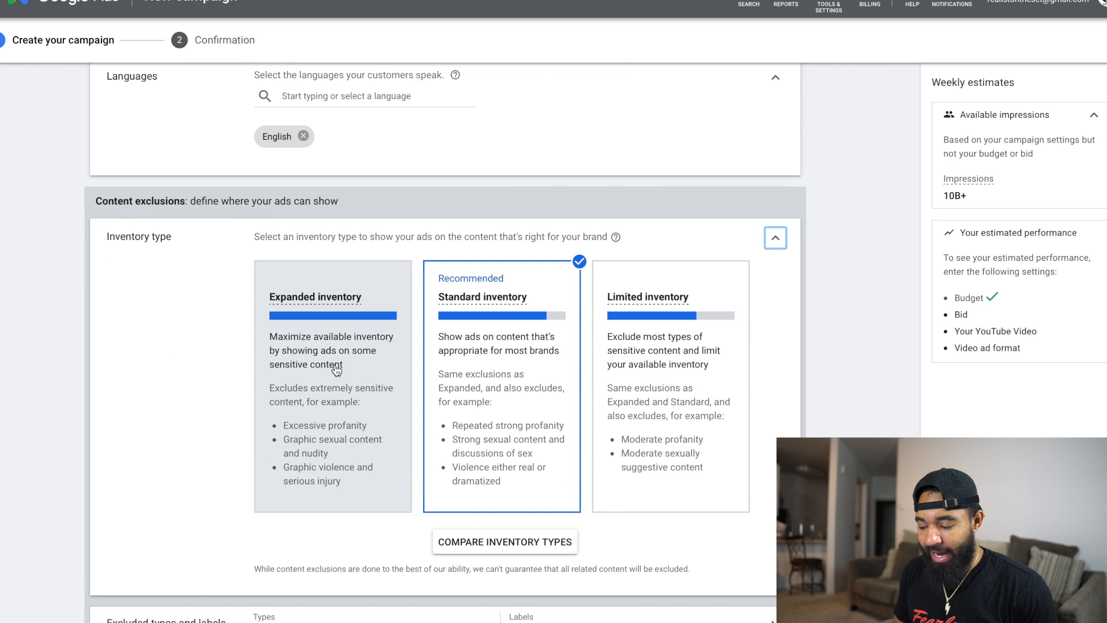
click(344, 367)
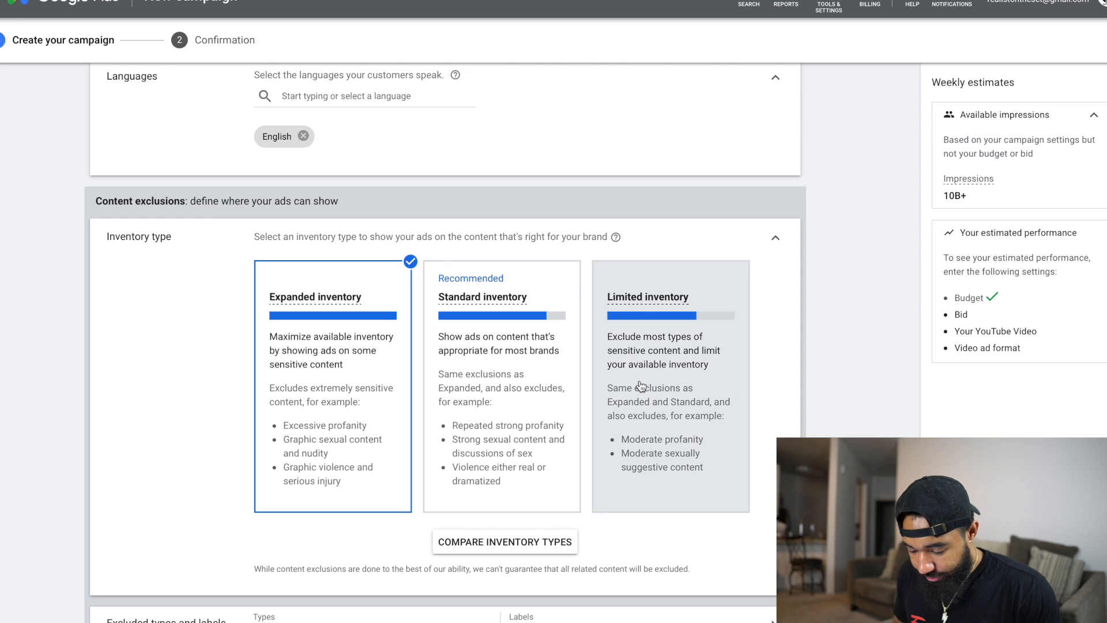
Exclude live streaming videos and embedded YouTube videos from the content types where the ads can show
scroll(428, 348, down, 5)
click(468, 330)
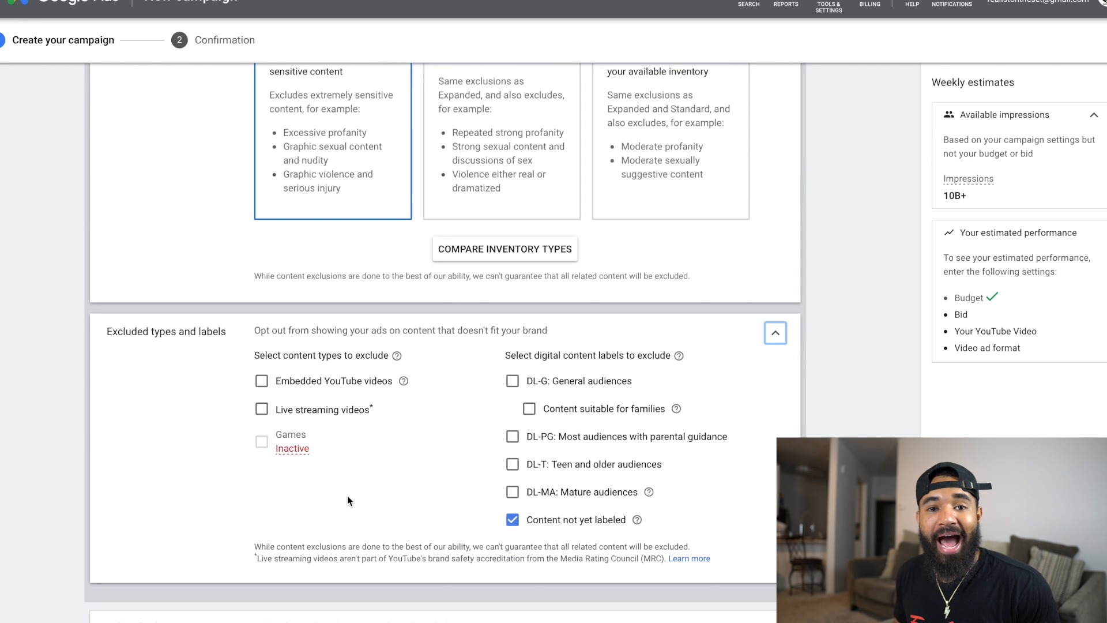
click(261, 410)
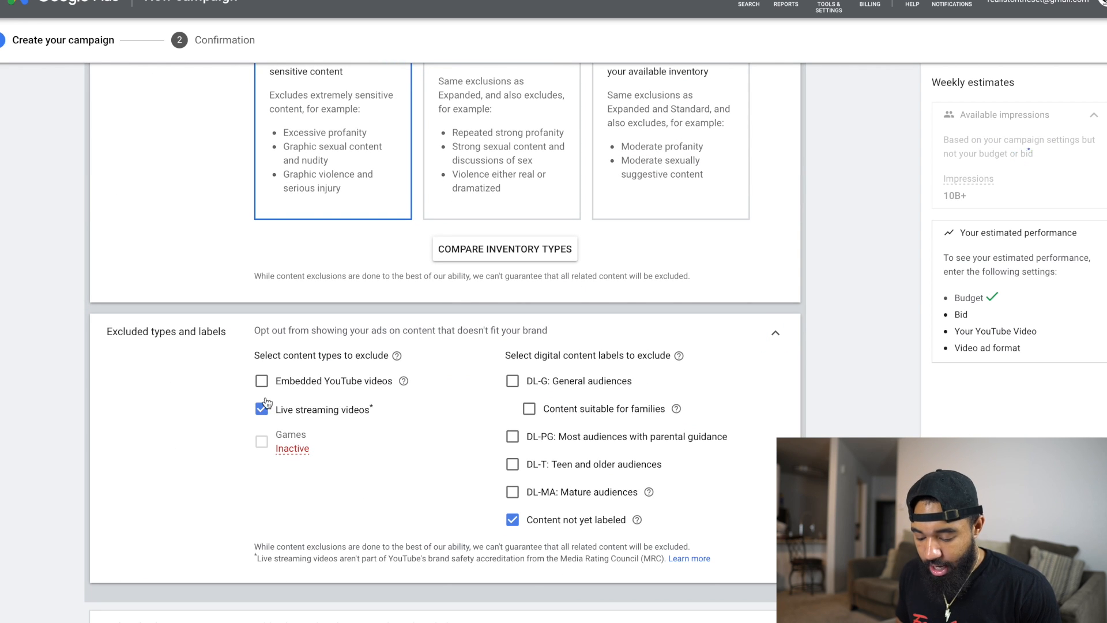
click(262, 382)
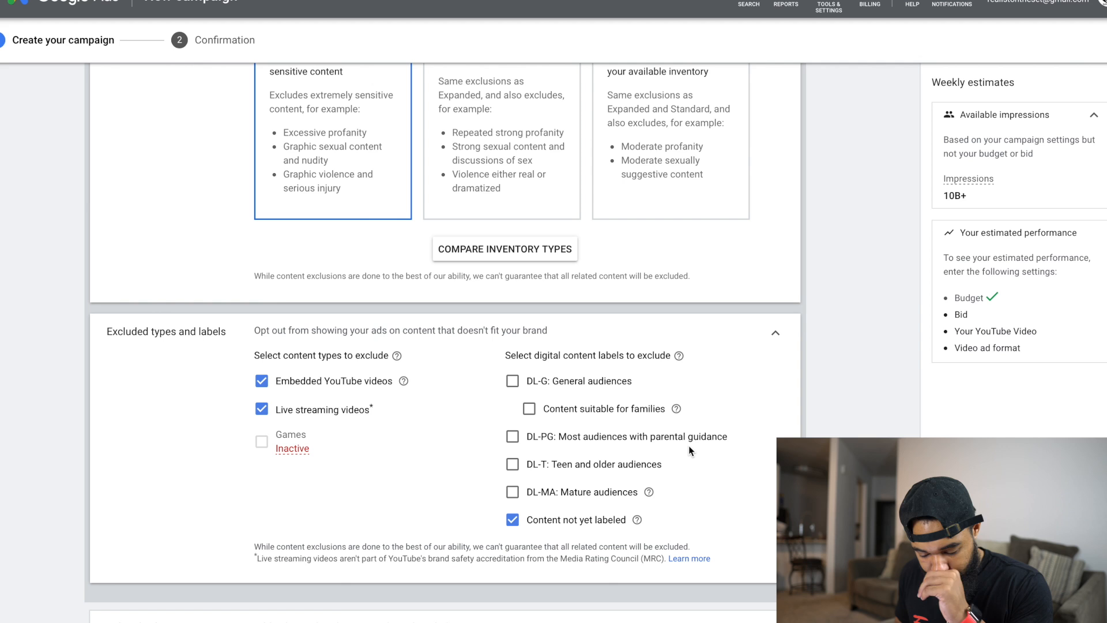
Replace the default ad group name with YT AD GROUP
scroll(690, 449, down, 6)
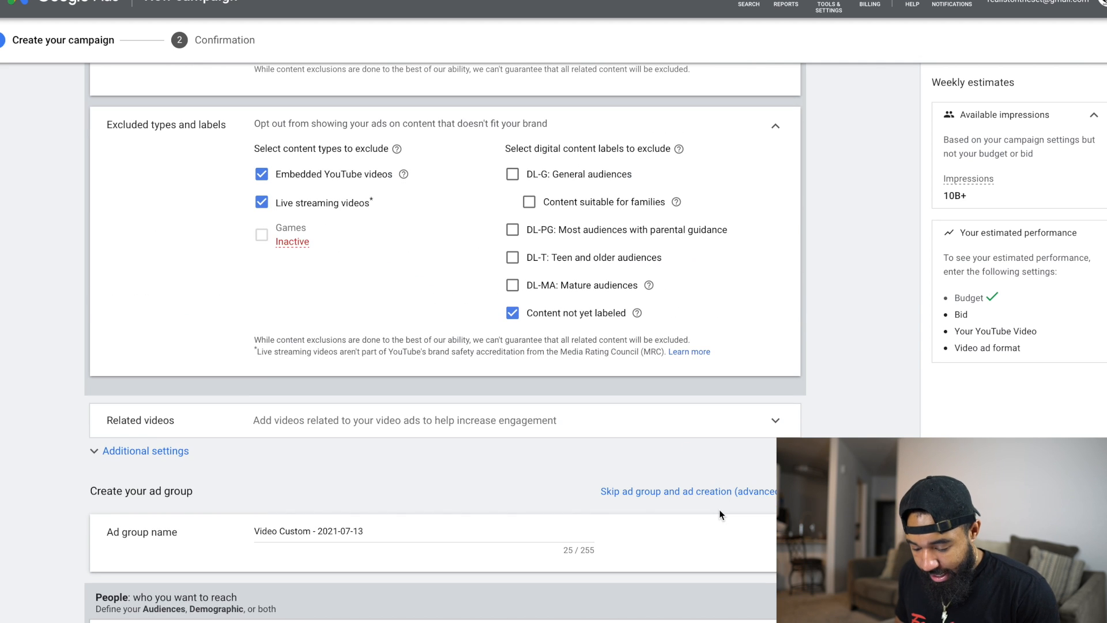
scroll(623, 357, down, 3)
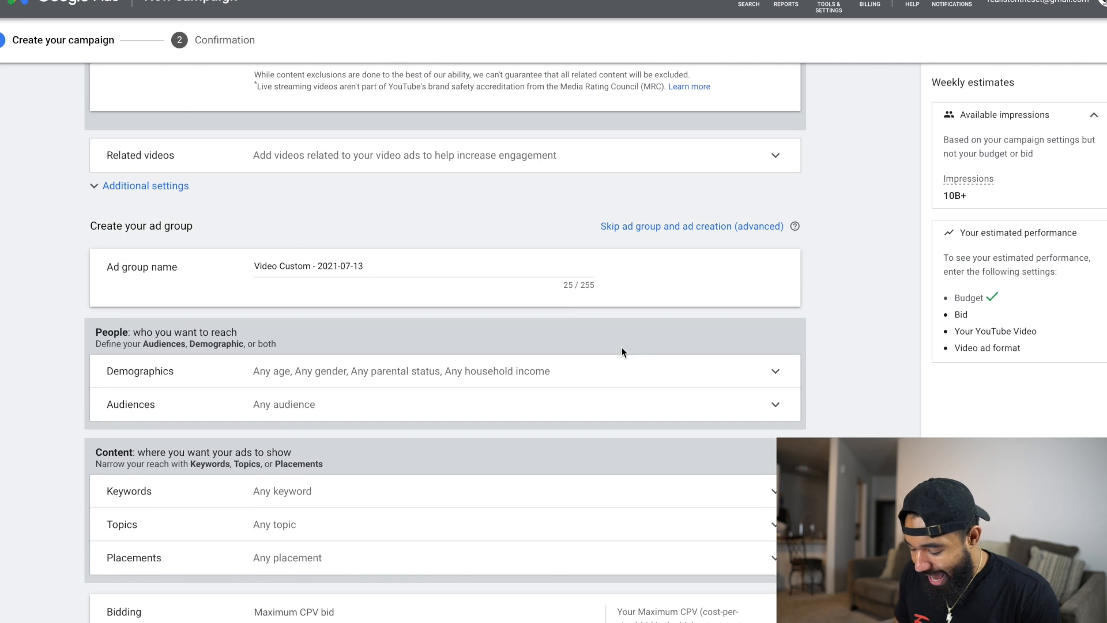
click(455, 267)
key(BackSpace)
key(BackSpace)
key(BackSpace)
key(BackSpace)
key(BackSpace)
key(BackSpace)
key(BackSpace)
key(BackSpace)
key(BackSpace)
key(BackSpace)
key(BackSpace)
key(BackSpace)
key(BackSpace)
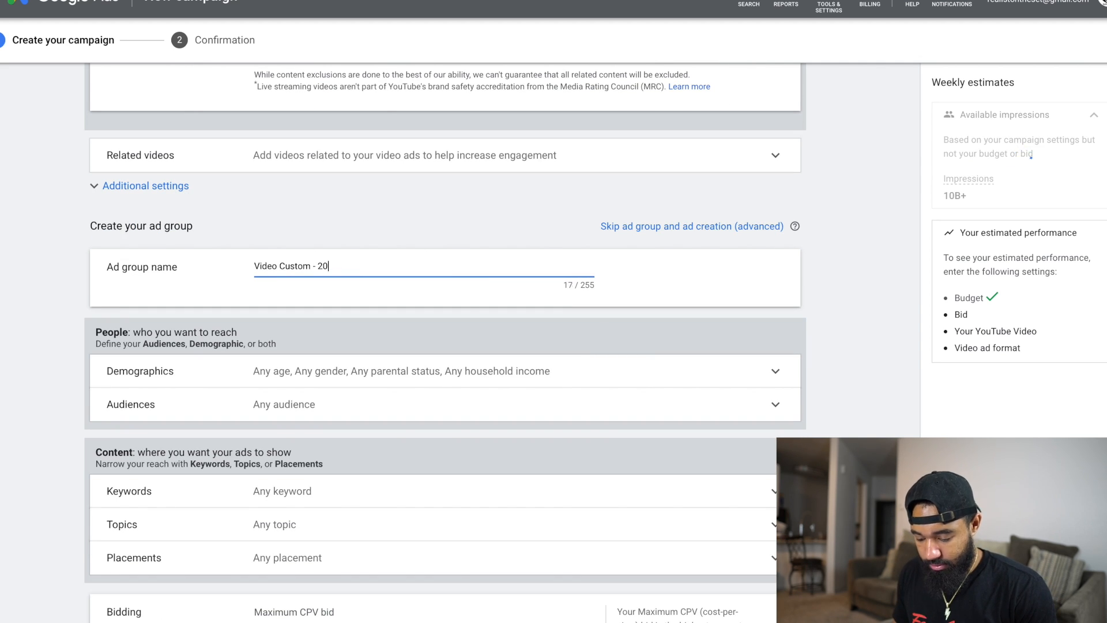
key(BackSpace)
key(BackSpace)
key(BackSpace)
key(BackSpace)
key(BackSpace)
key(BackSpace)
key(BackSpace)
key(BackSpace)
key(BackSpace)
key(BackSpace)
key(BackSpace)
key(BackSpace)
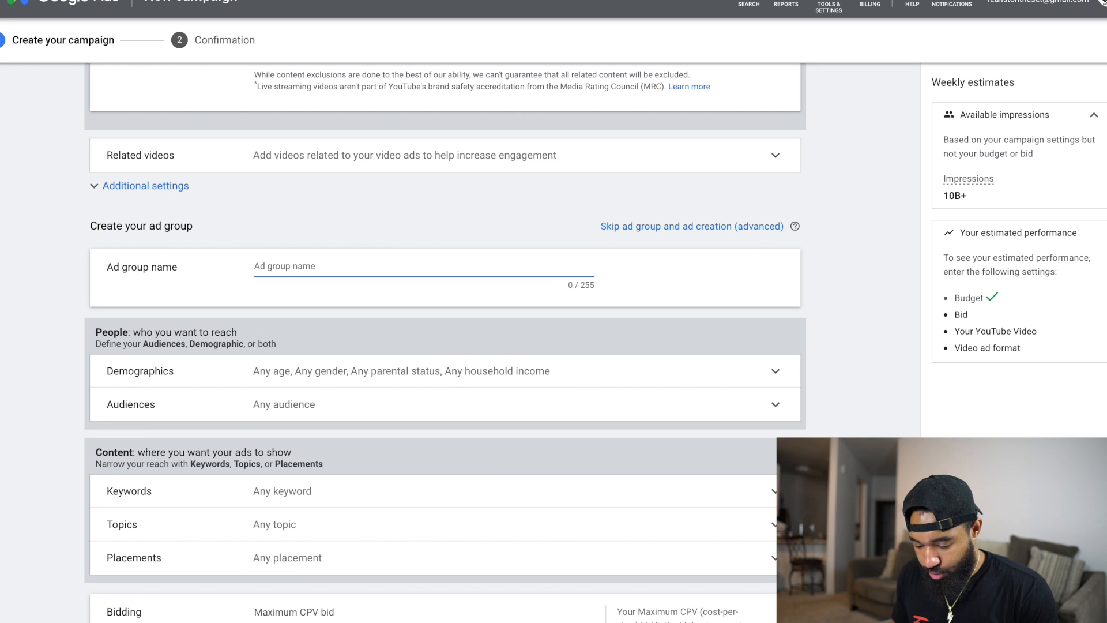
text(YT )
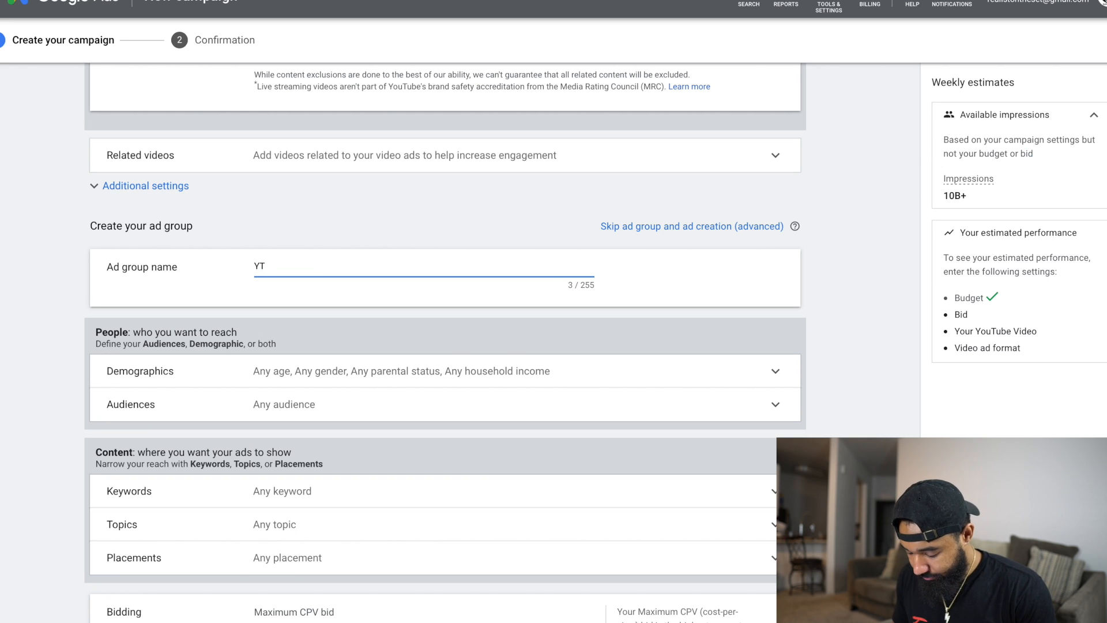
text(AD GROUP)
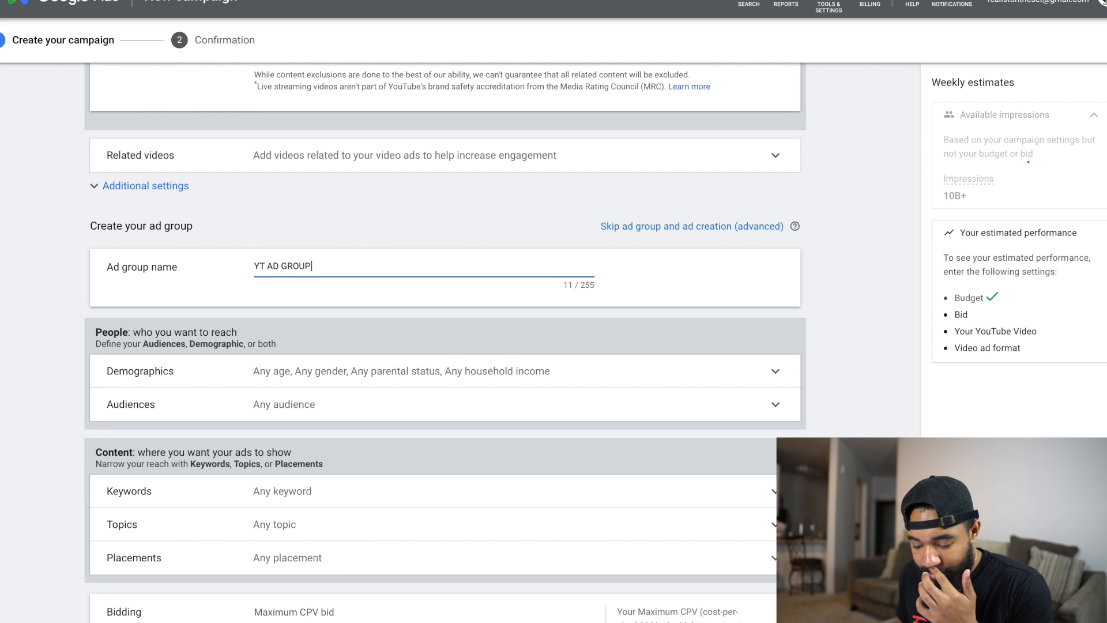
Examine the demographic options and the suggested audience segments available for the ad group's people targeting
scroll(701, 283, down, 4)
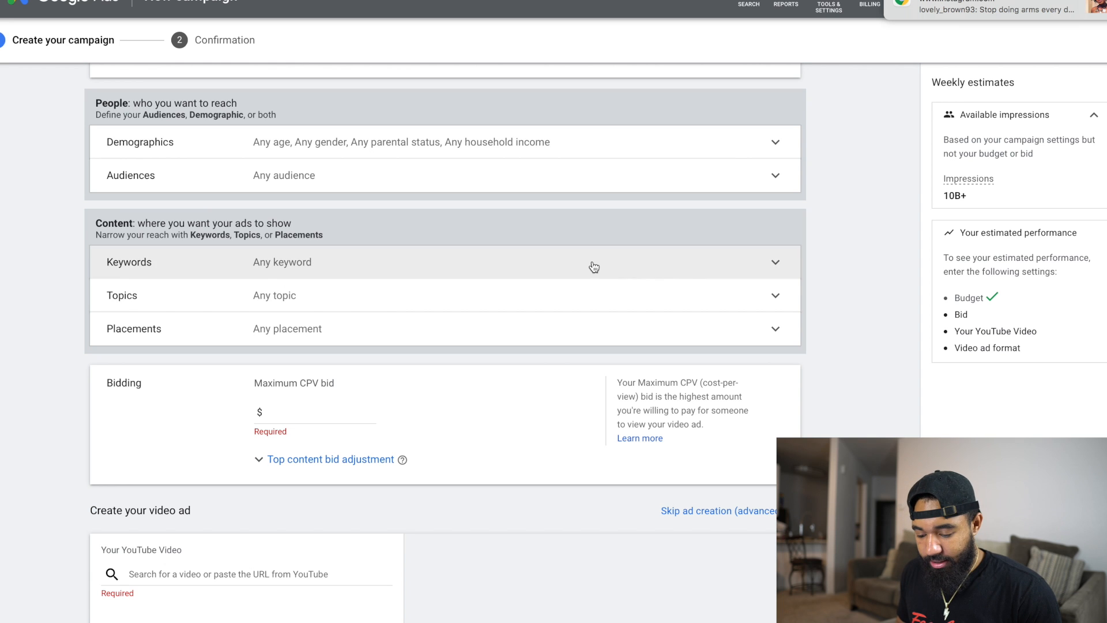
scroll(556, 216, up, 4)
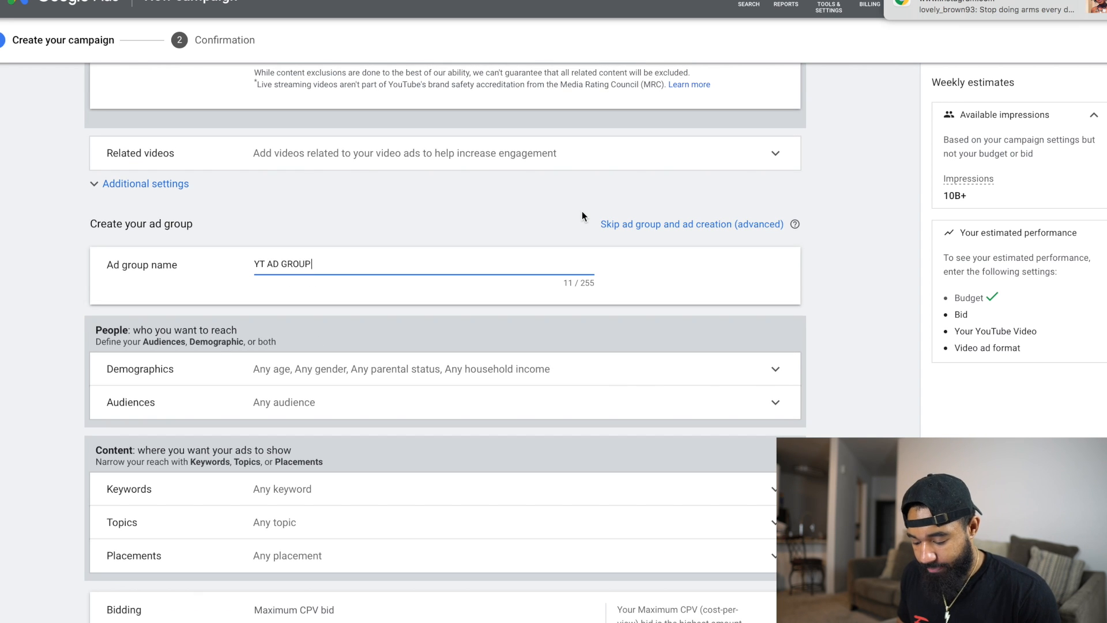
scroll(562, 335, down, 1)
click(579, 325)
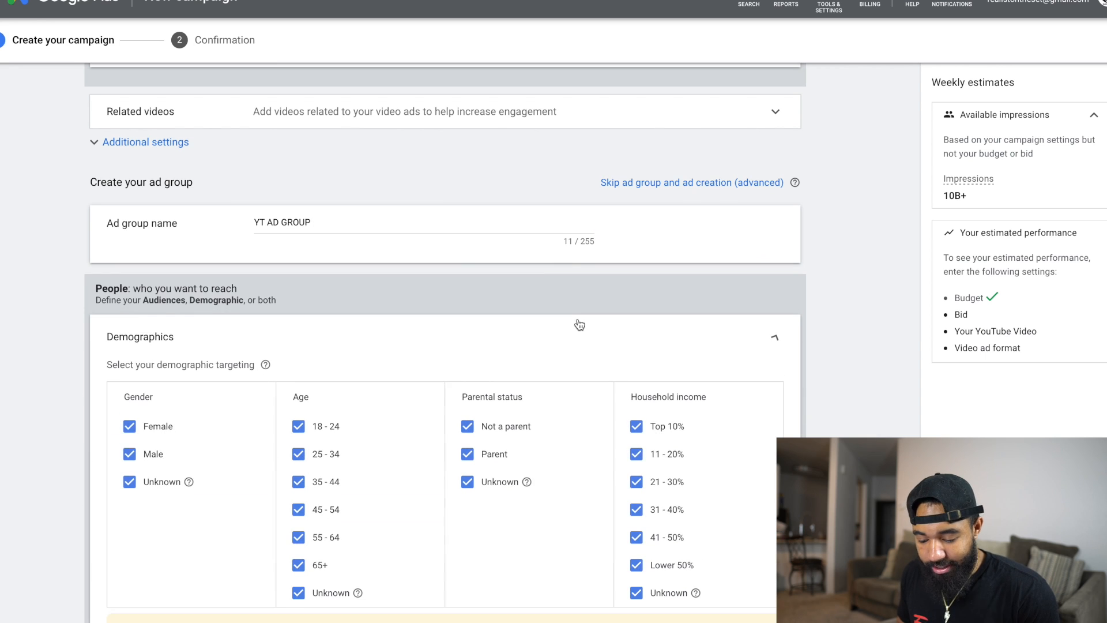
scroll(577, 346, down, 3)
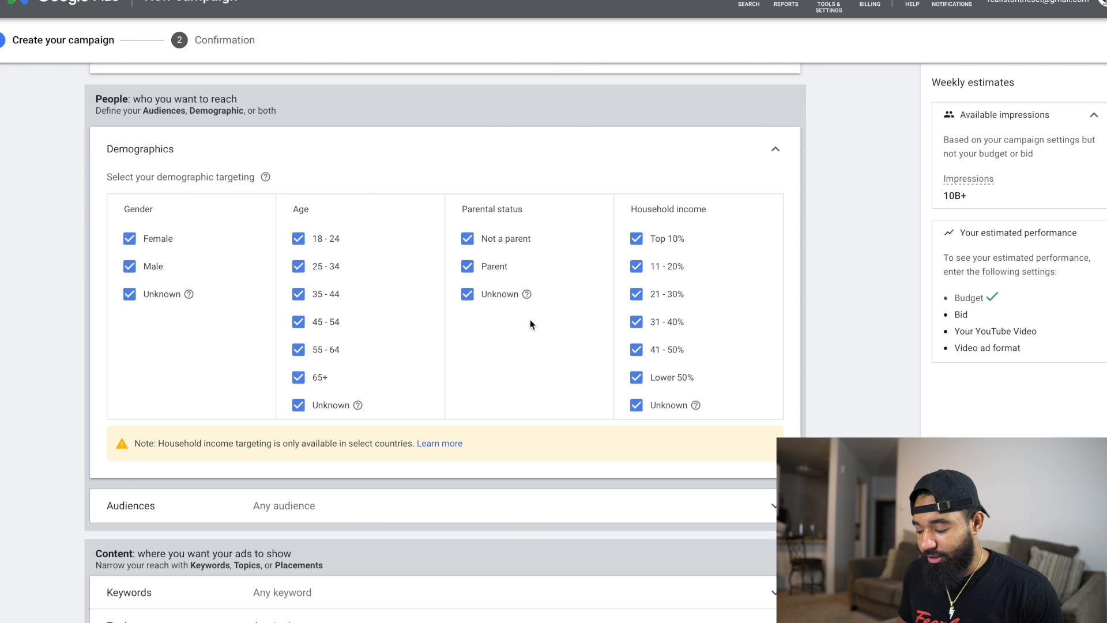
scroll(530, 320, down, 1)
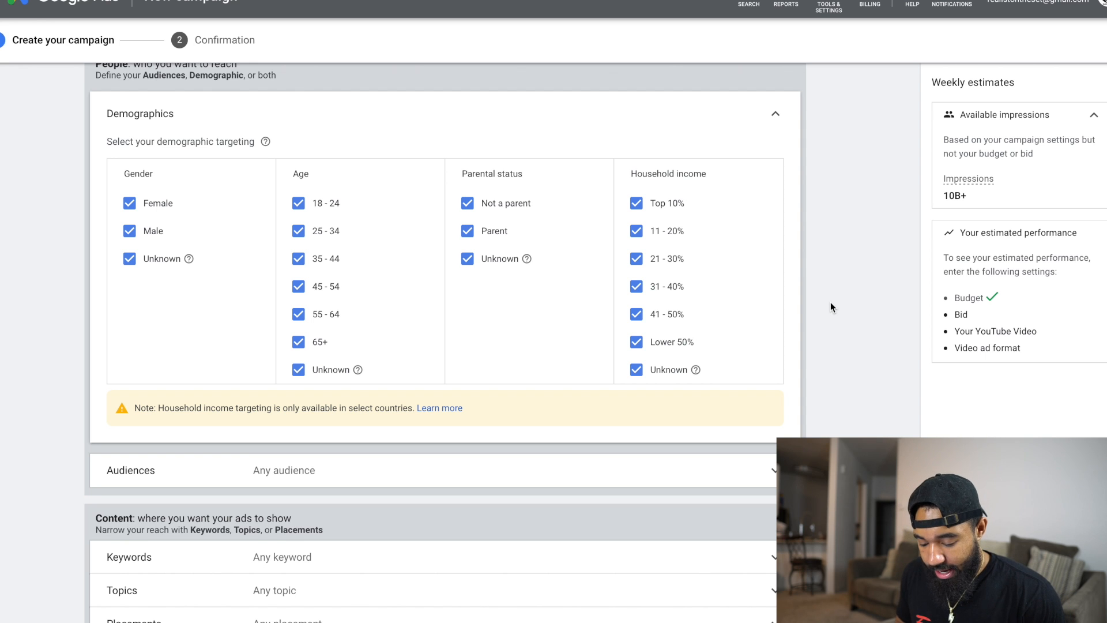
scroll(496, 357, down, 1)
click(447, 449)
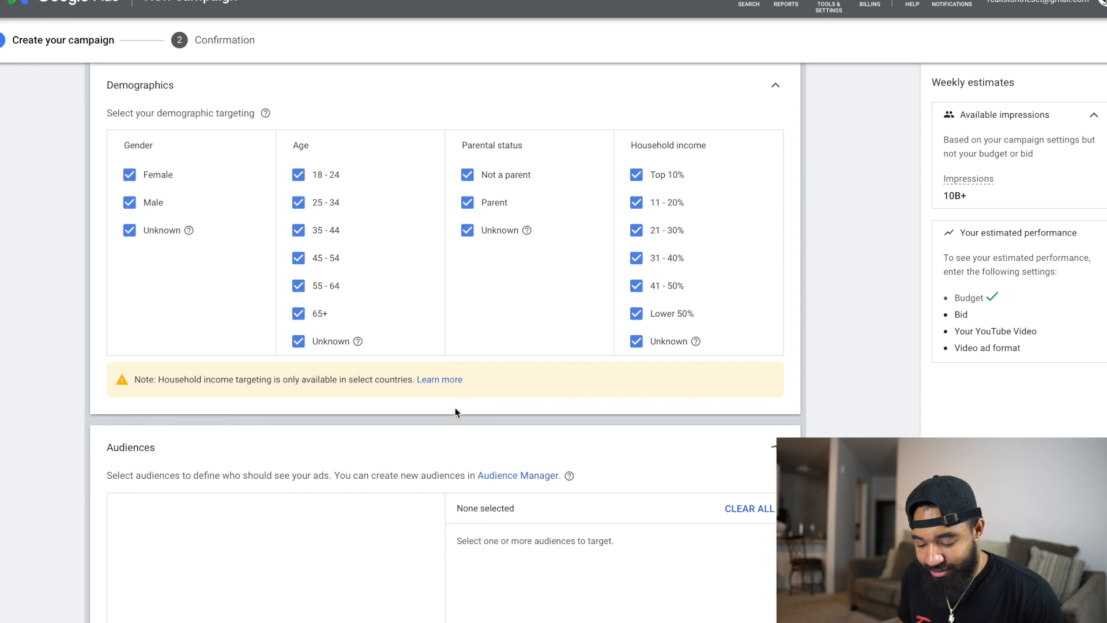
scroll(628, 527, down, 4)
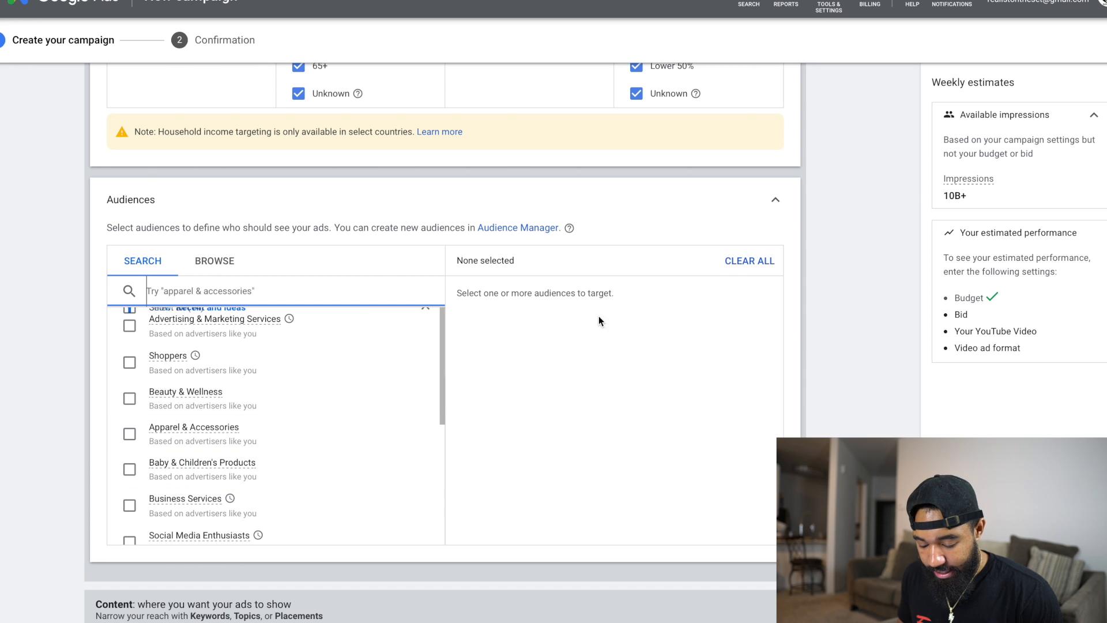
scroll(625, 362, down, 6)
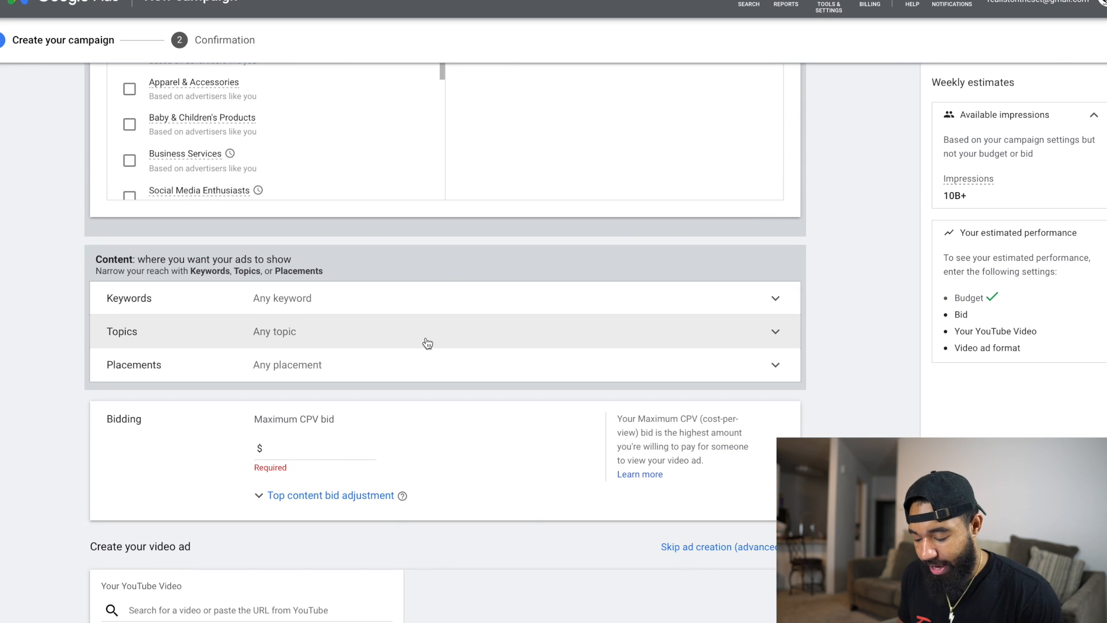
Open the ad group's placement targeting and browse to the YouTube channels category
click(501, 355)
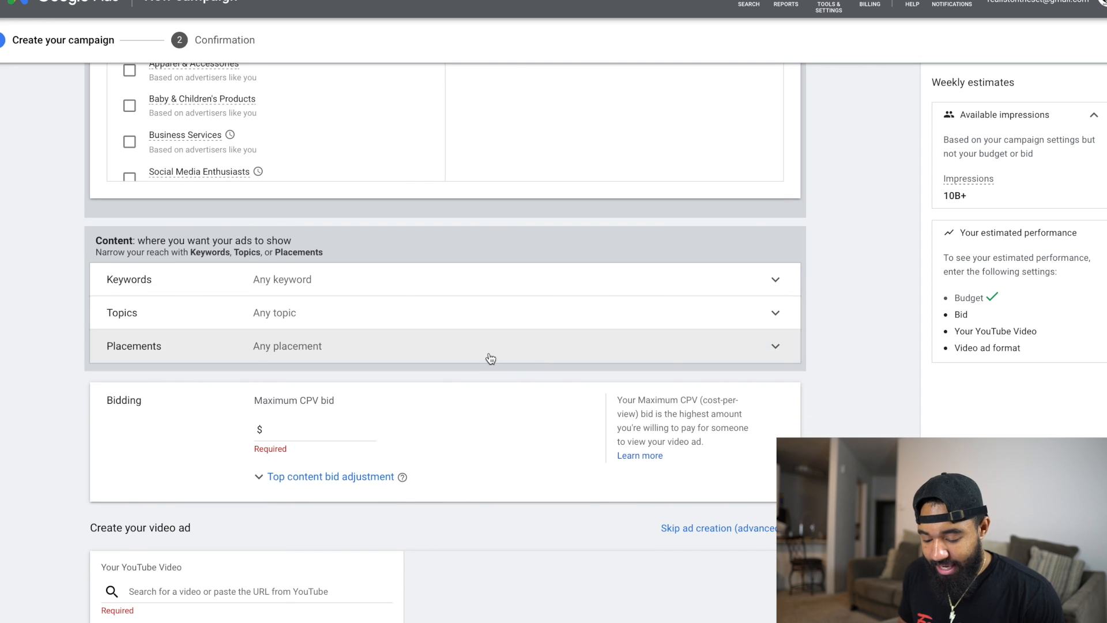
scroll(503, 485, down, 3)
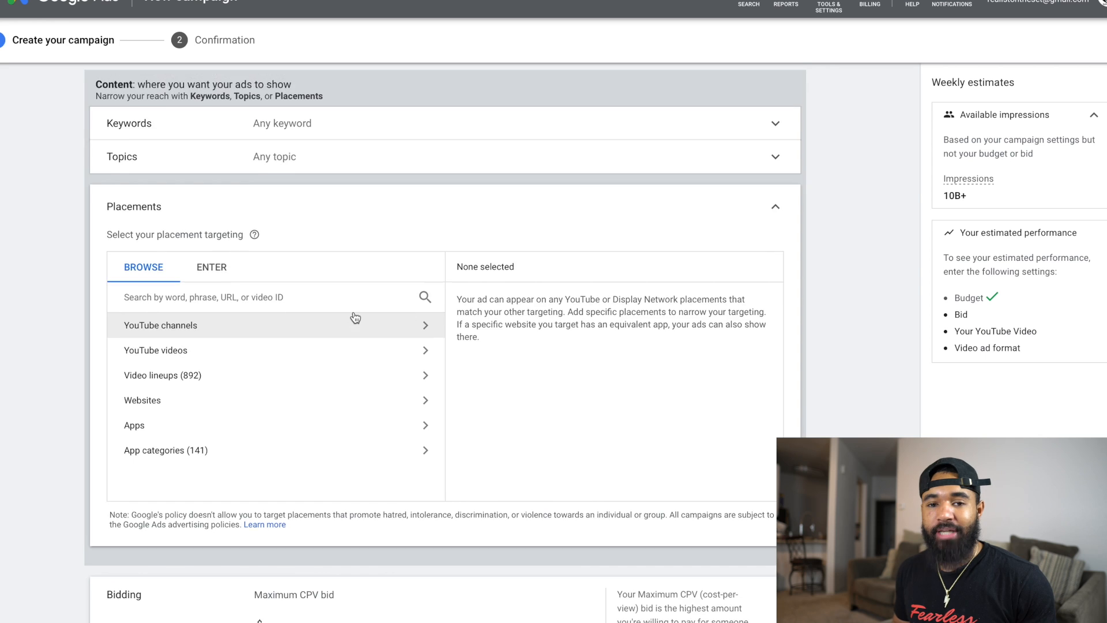
scroll(425, 235, up, 1)
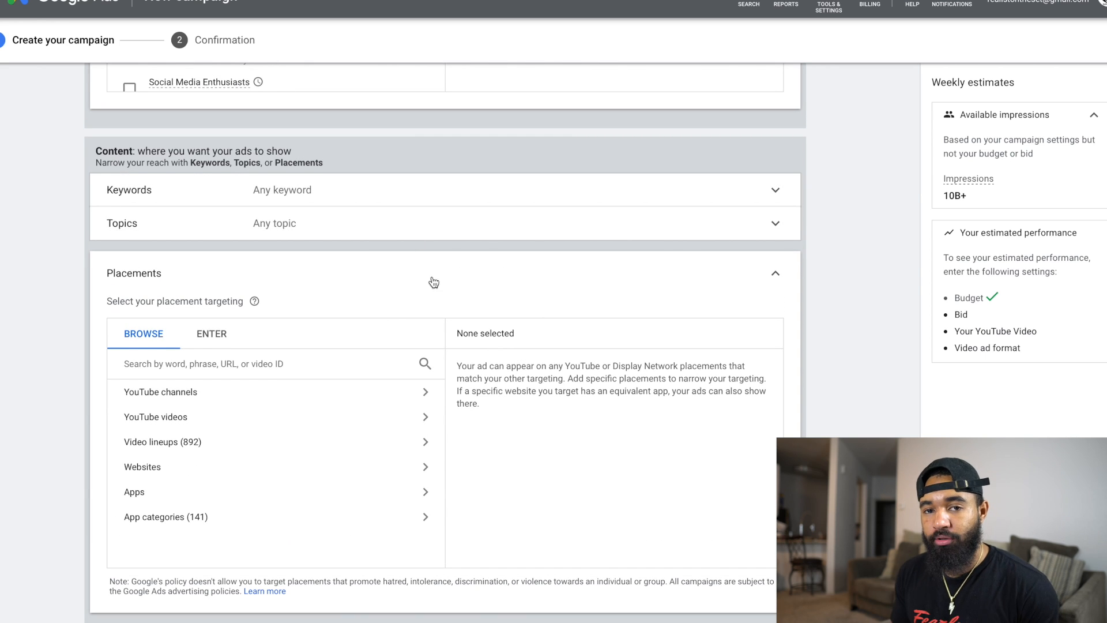
scroll(432, 284, down, 1)
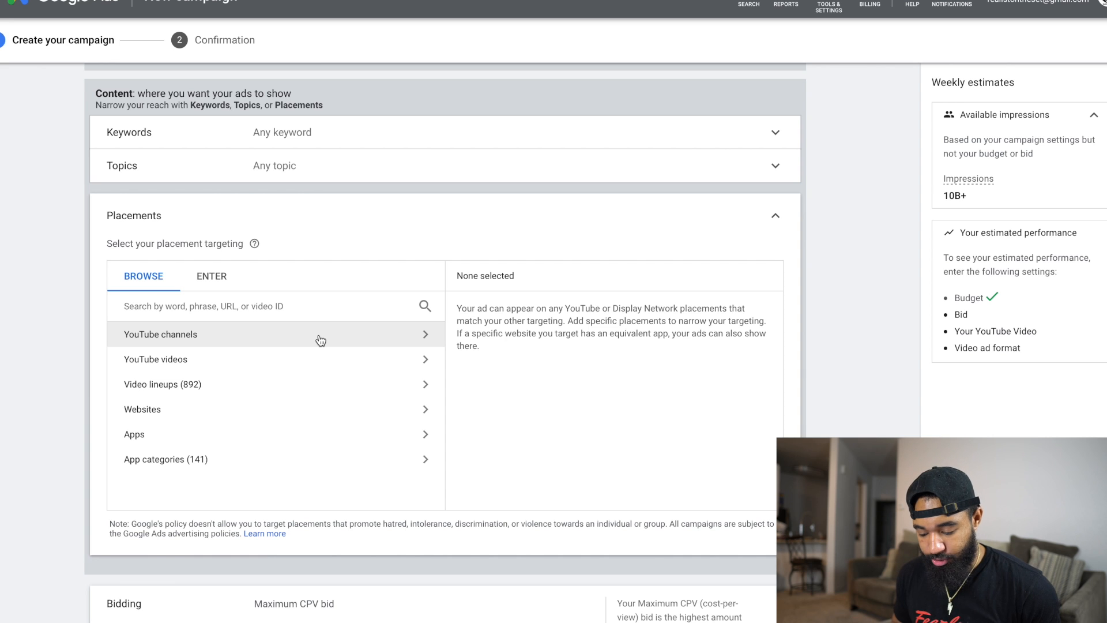
click(318, 340)
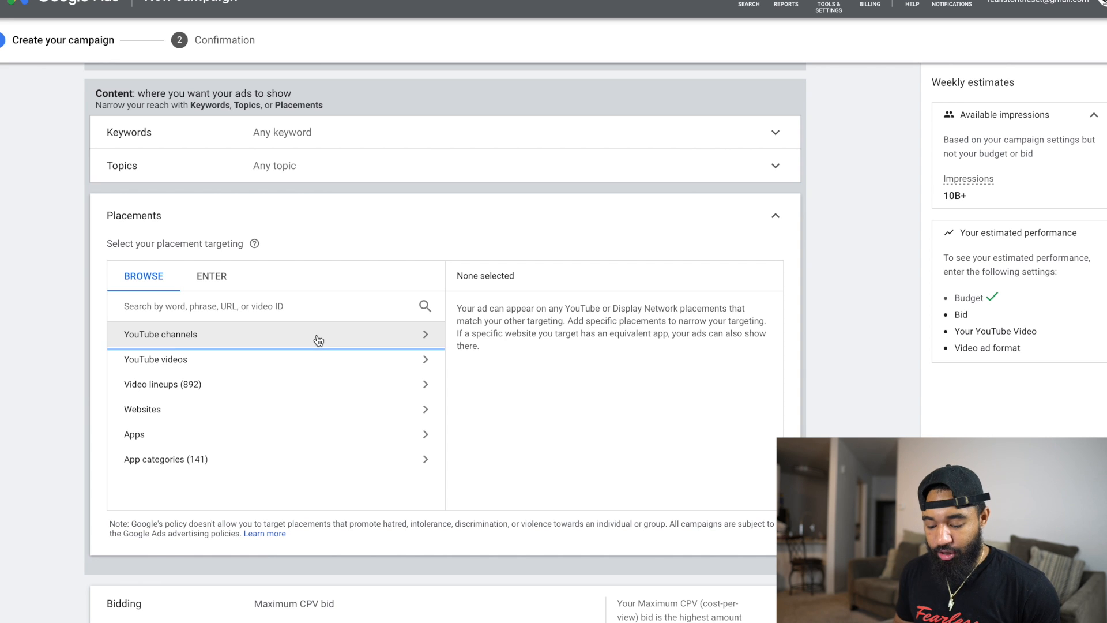
scroll(379, 380, down, 1)
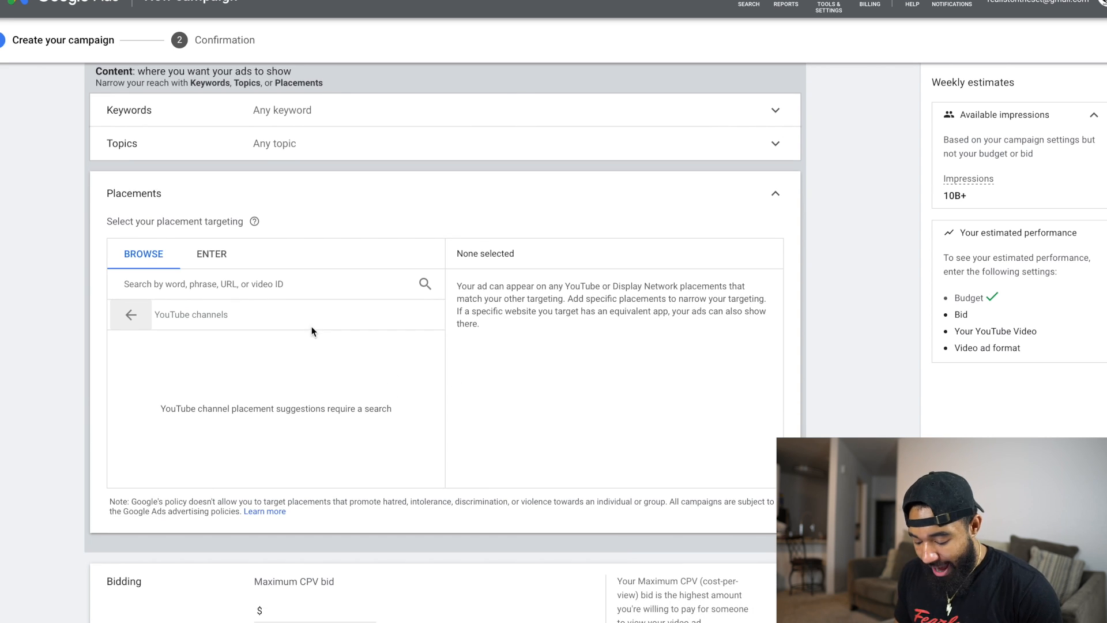
Search the YouTube channel placements for THINK MEDIA and add the Think Media and Think Media Podcast channels
click(318, 296)
text(TH)
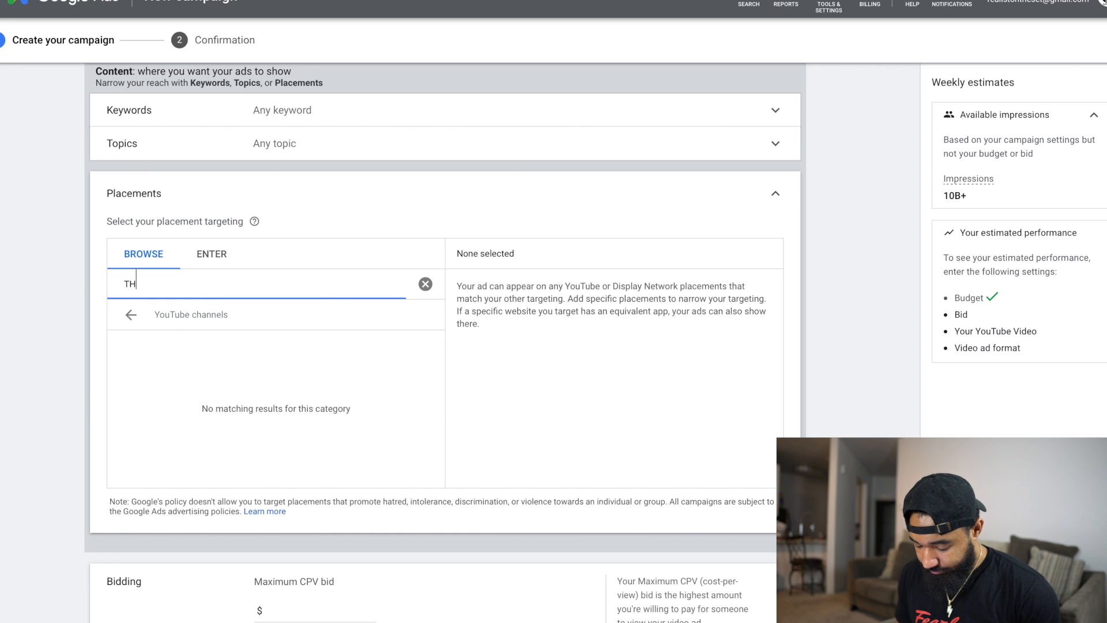
text(INK MEDIA)
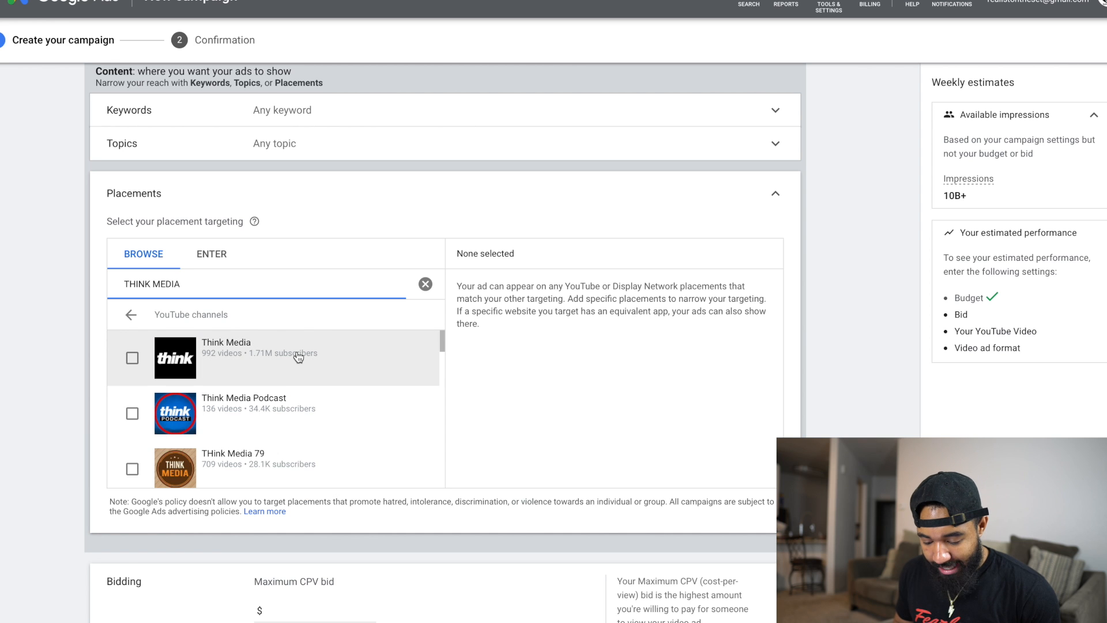
click(298, 357)
click(316, 395)
scroll(315, 395, down, 4)
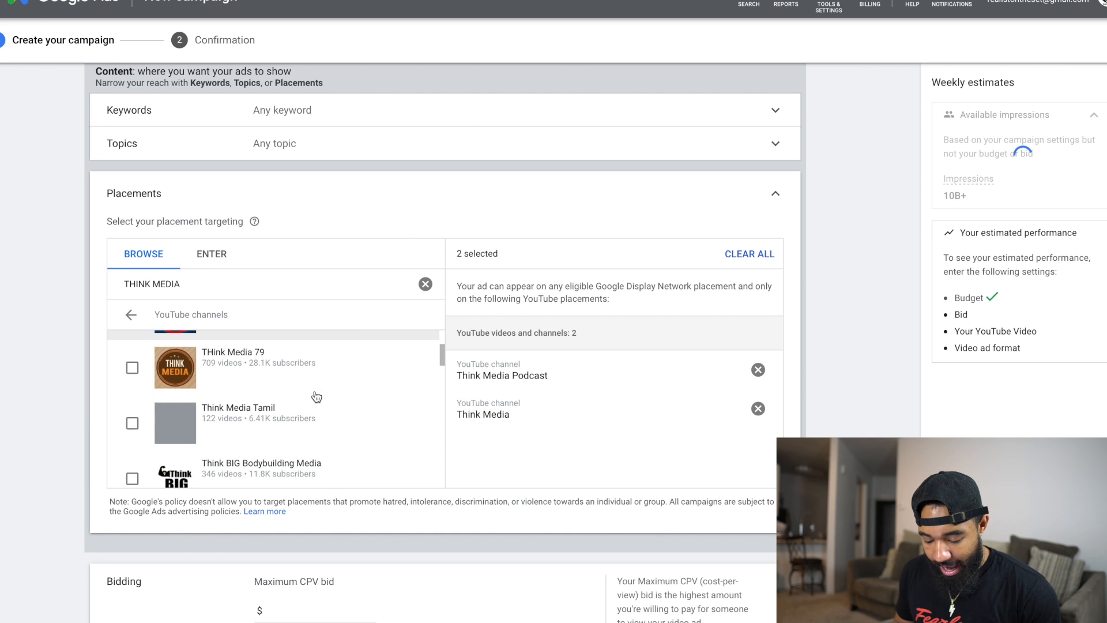
scroll(316, 397, up, 10)
scroll(520, 396, down, 8)
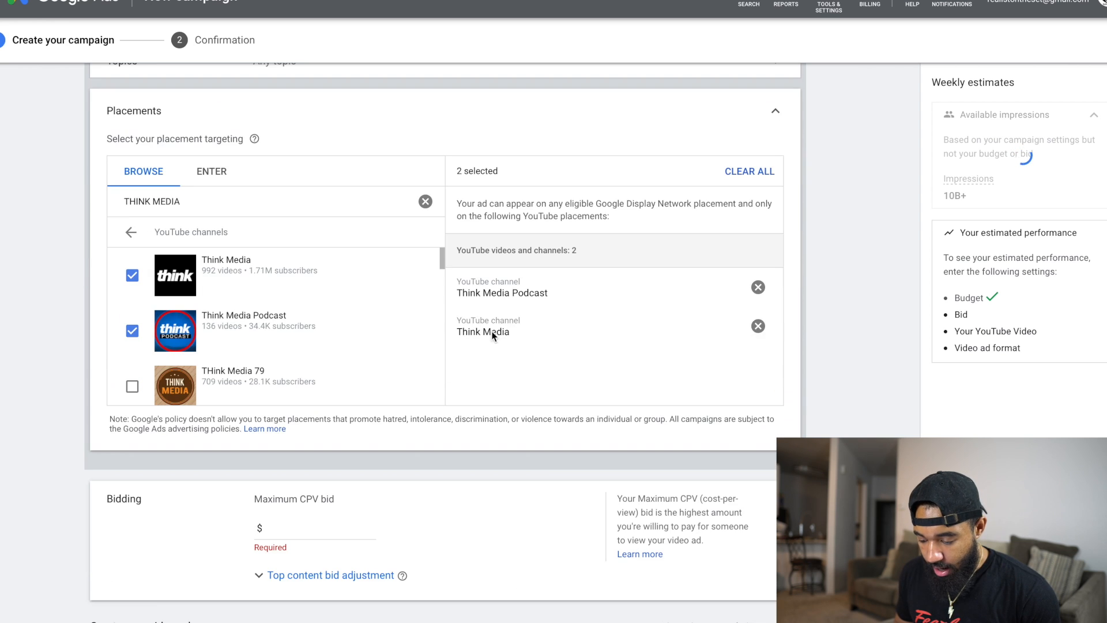
Search the placements for VIDEO INFLUENCERS and add the Video Influencers YouTube channel to the targeting
click(426, 201)
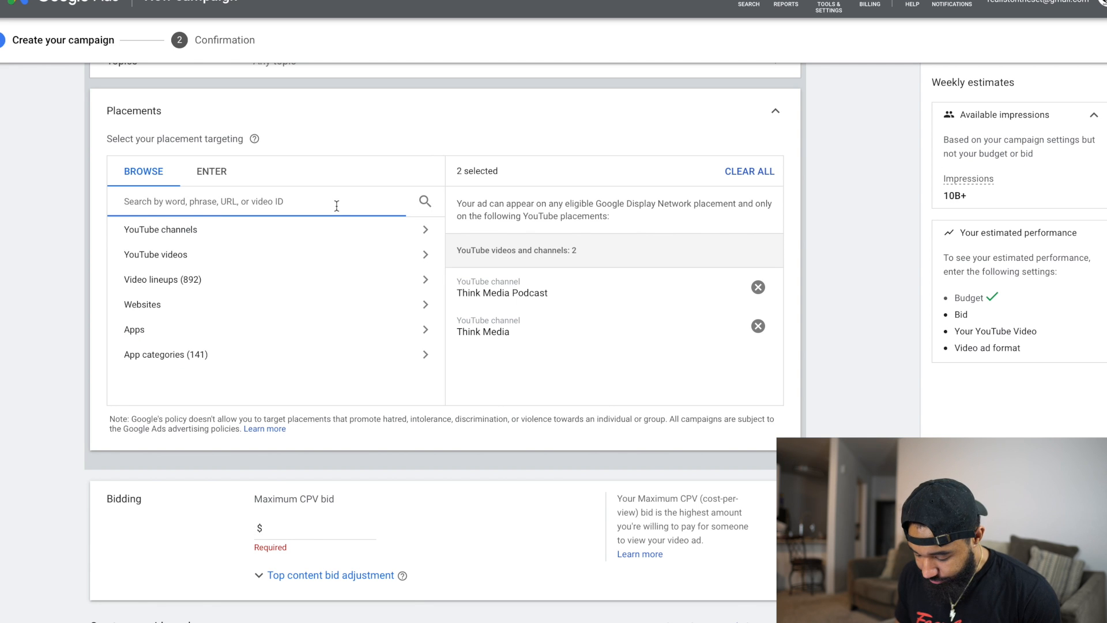
text(VIDEO IN)
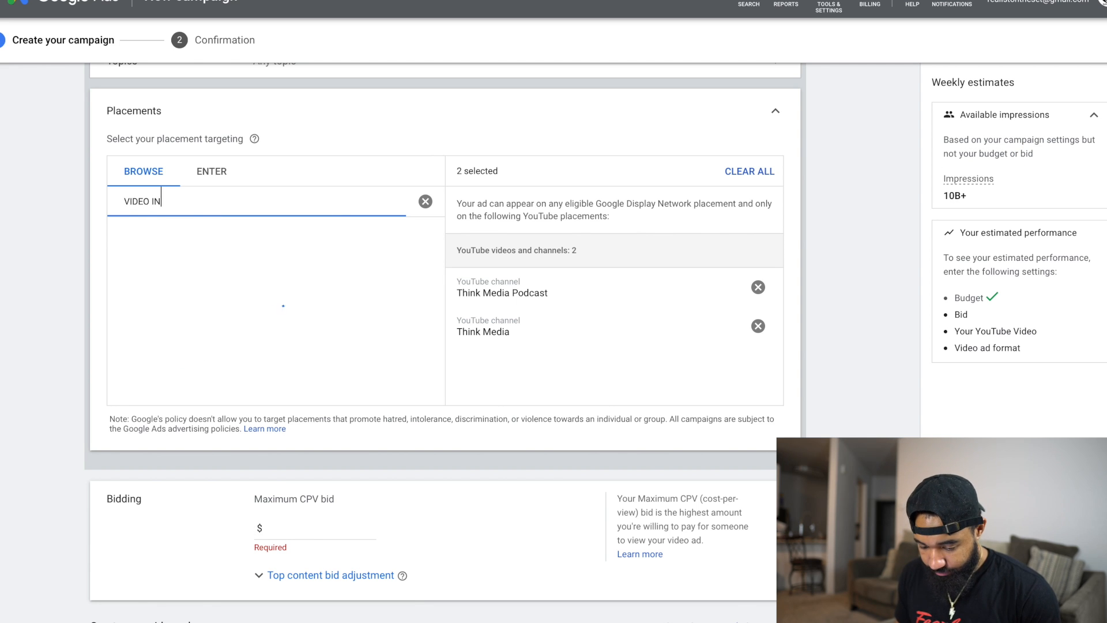
text(FLUENCERS)
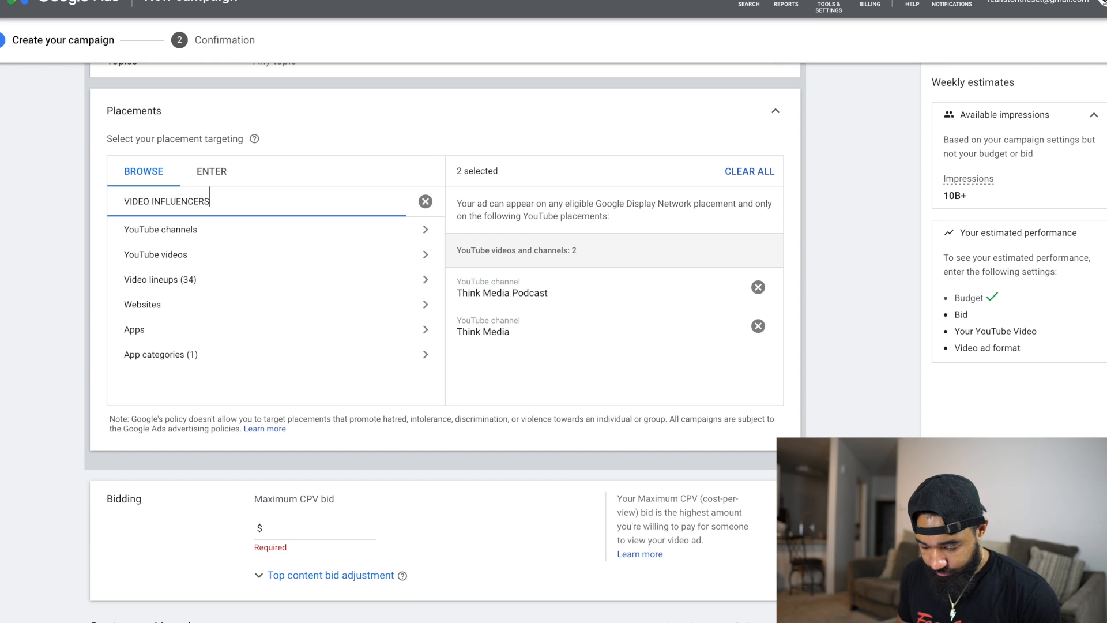
click(339, 235)
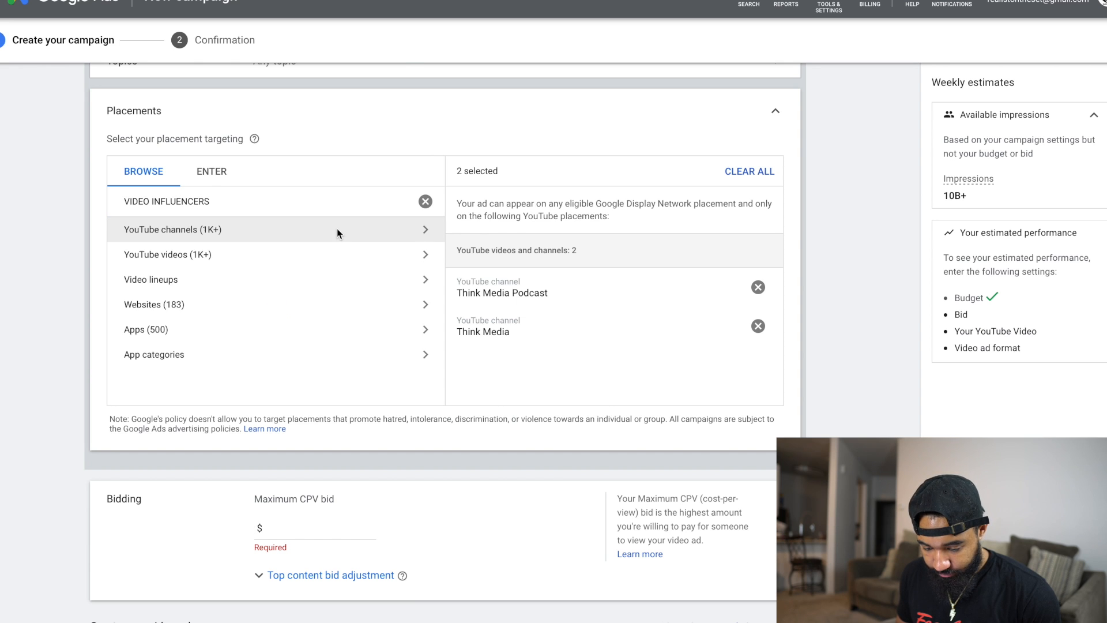
click(326, 237)
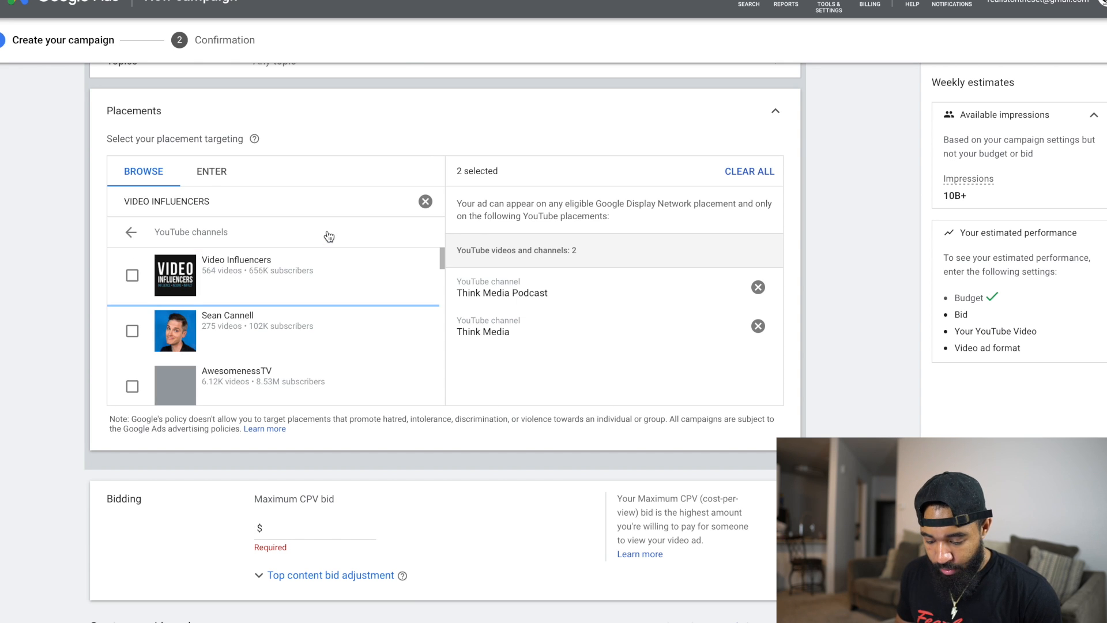
click(319, 272)
scroll(399, 296, down, 5)
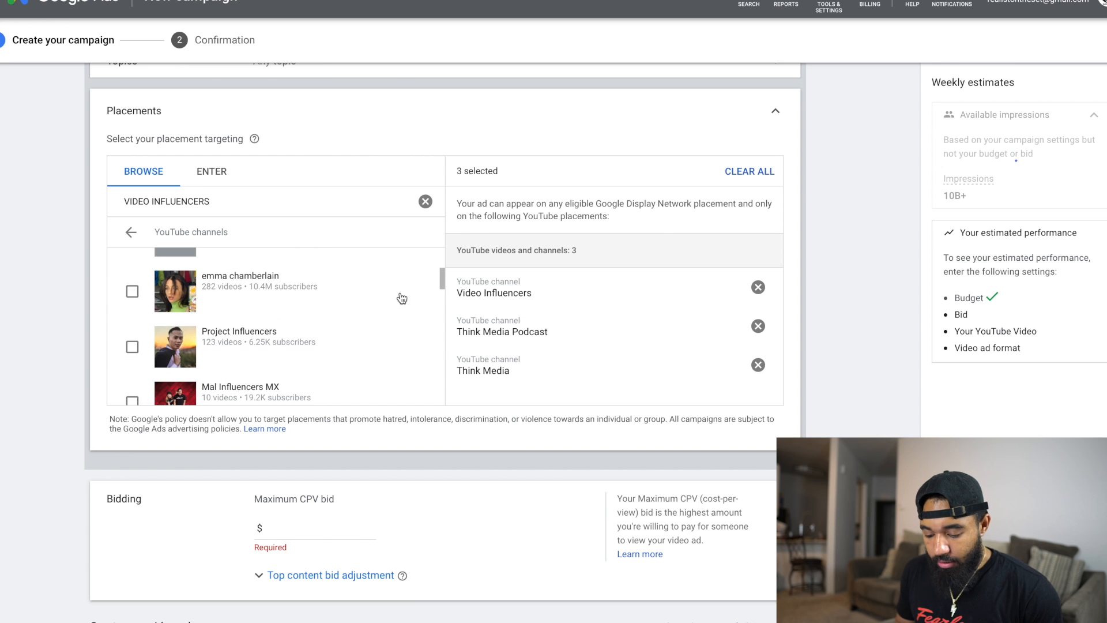
scroll(401, 296, up, 10)
scroll(402, 298, up, 3)
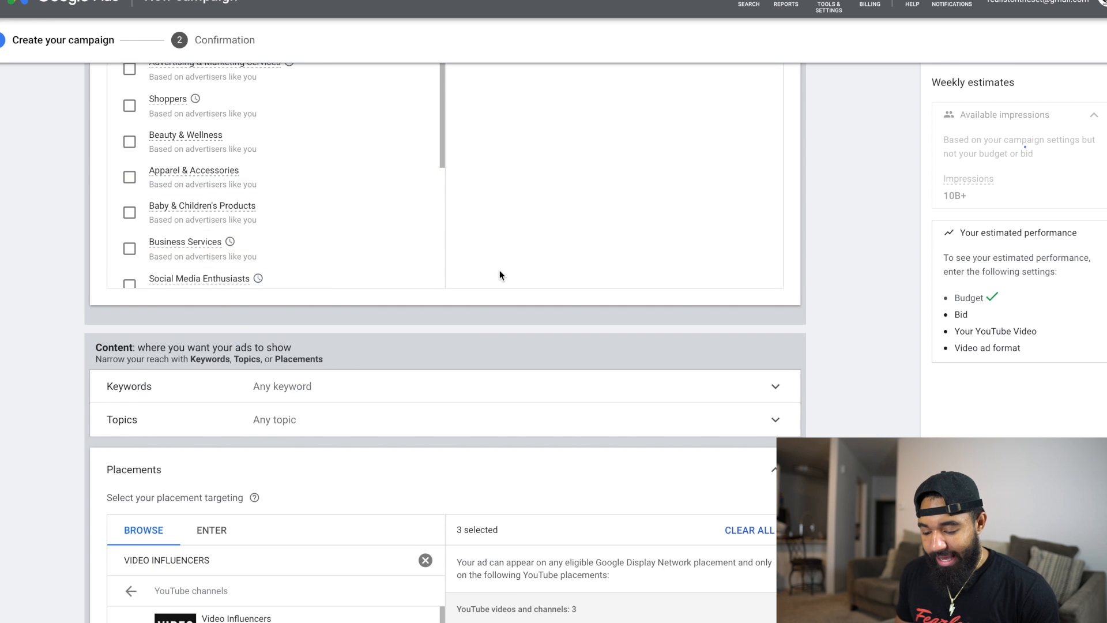
scroll(499, 270, down, 8)
scroll(339, 144, up, 3)
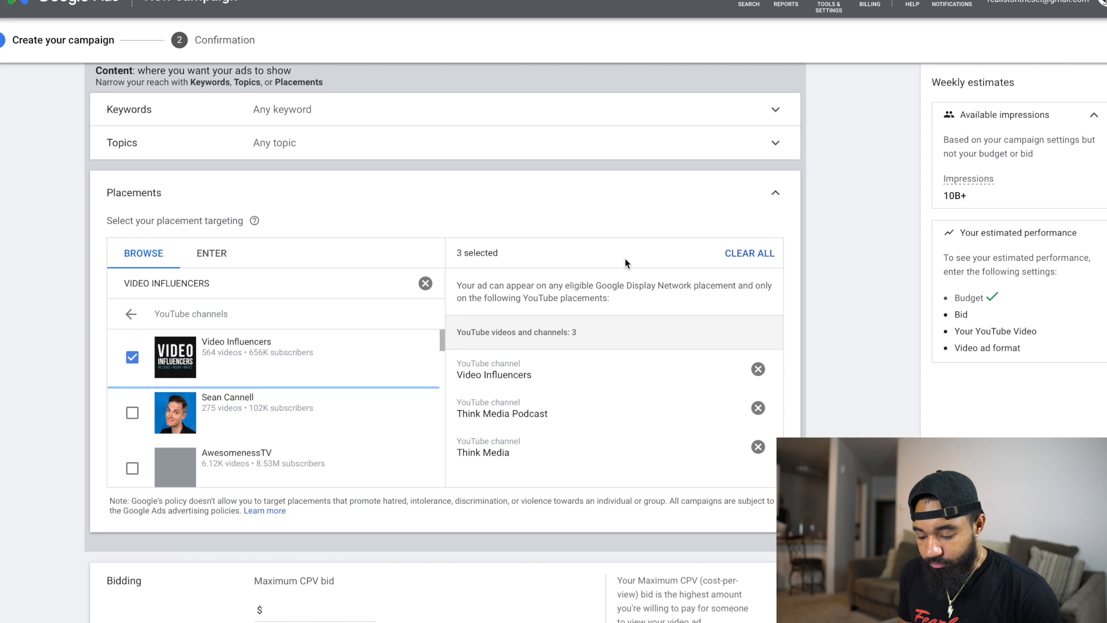
Set the ad group's maximum CPV bid to $0.05
scroll(626, 260, down, 7)
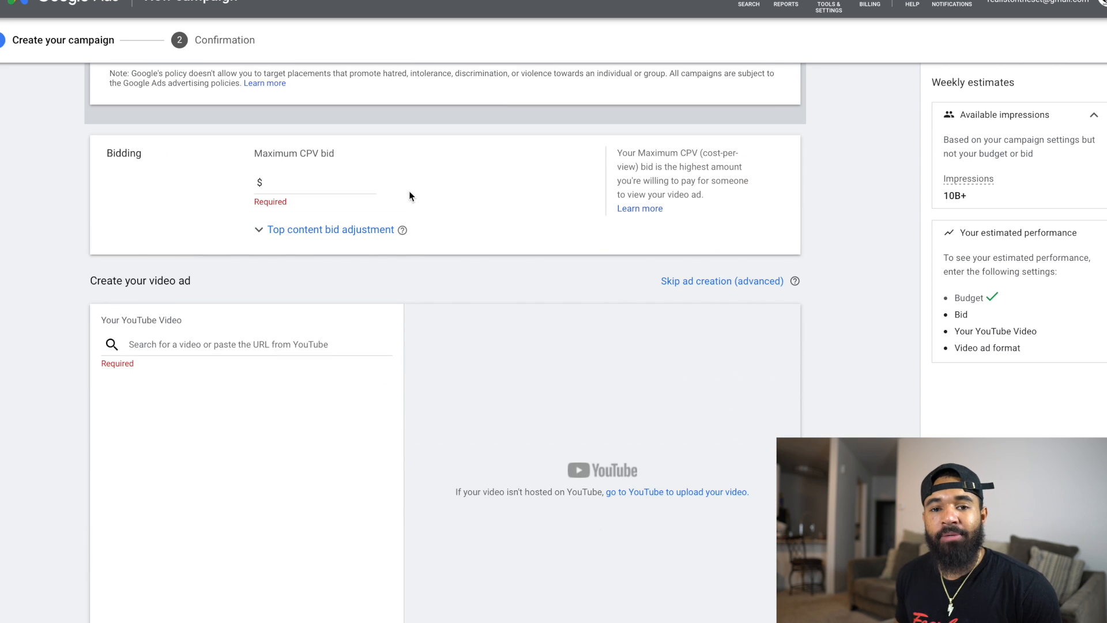
click(349, 187)
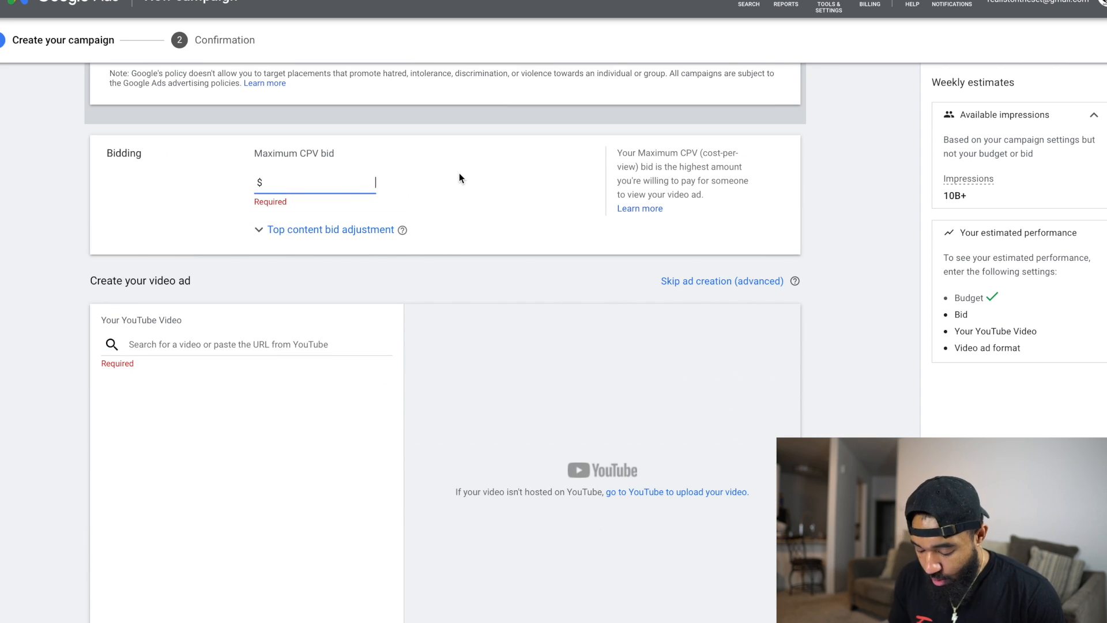
text(0.50)
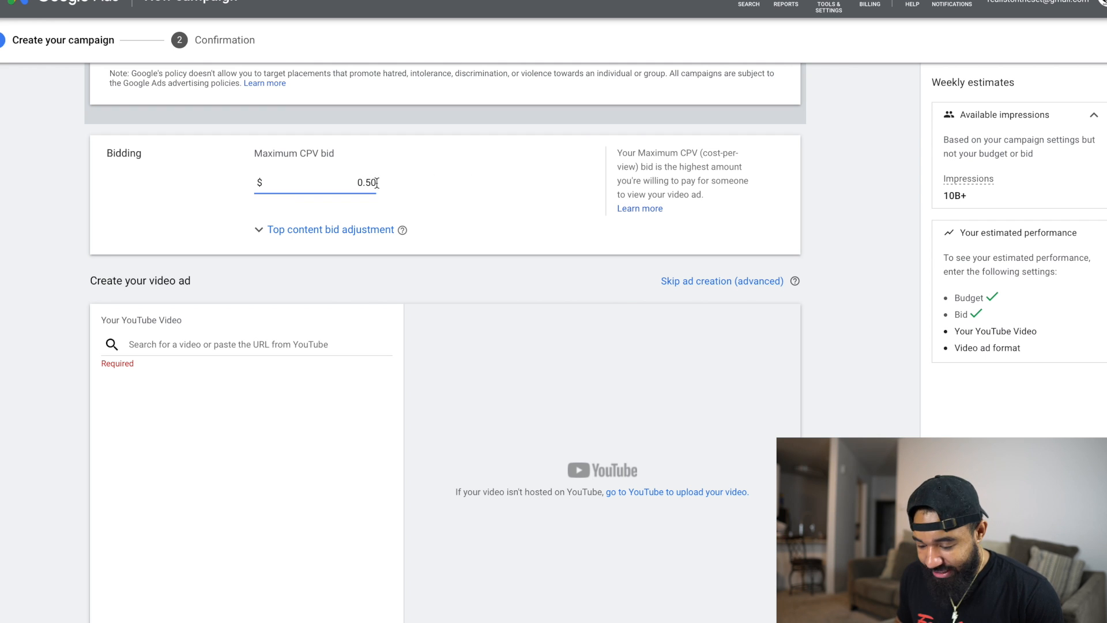
key(BackSpace)
key(BackSpace)
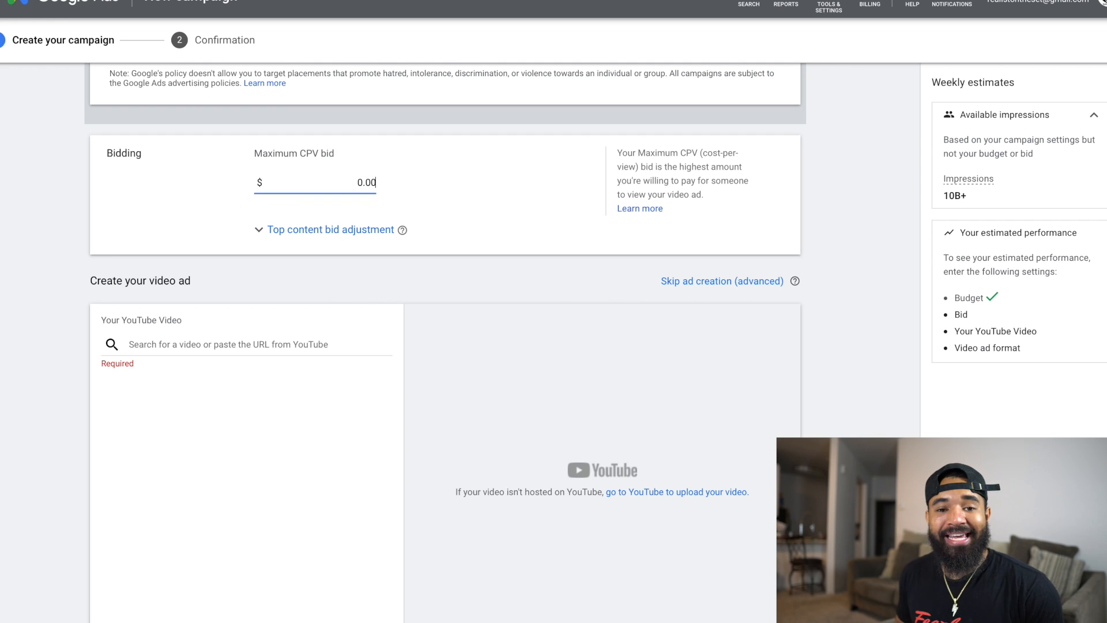
text(5)
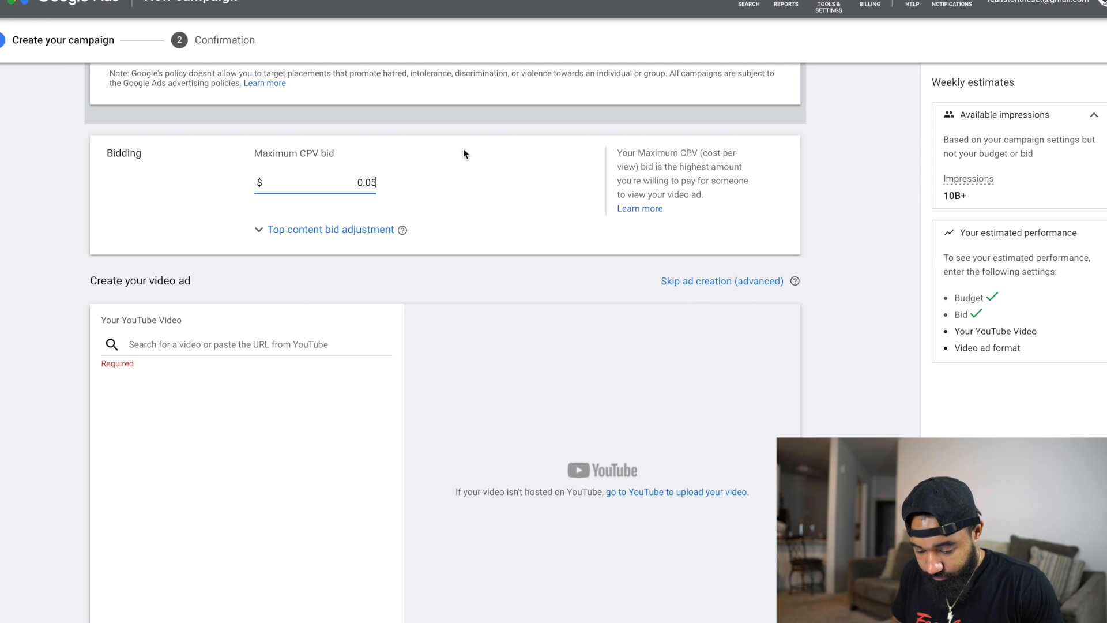
Choose the YouTube video Join The M.O.B TODAY for the video ad and look over its ad format options
click(299, 345)
scroll(299, 372, down, 3)
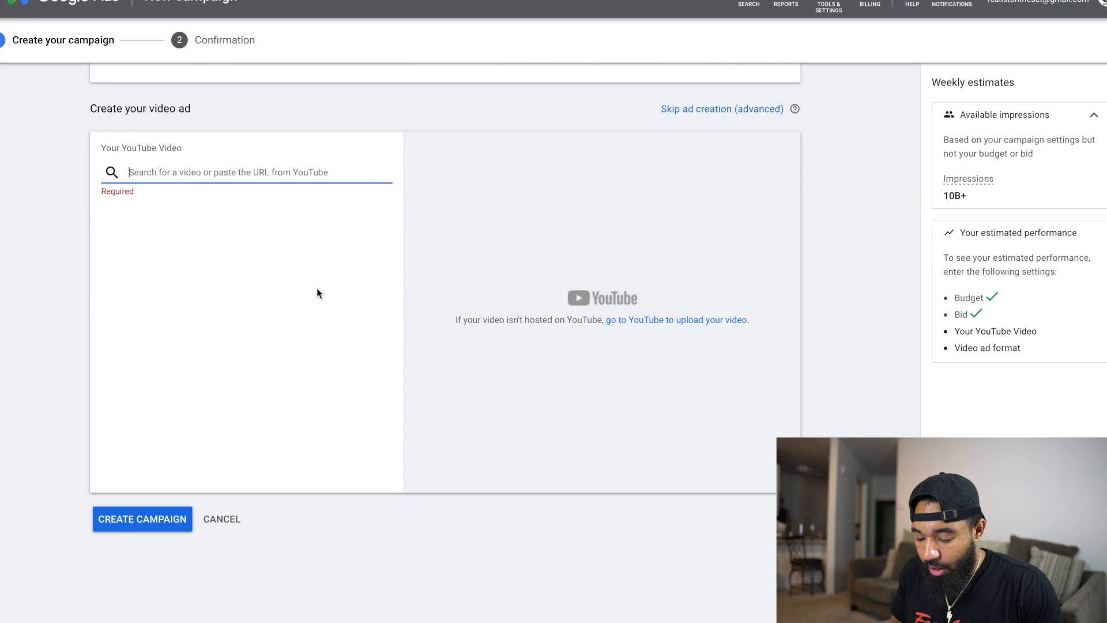
scroll(305, 271, up, 1)
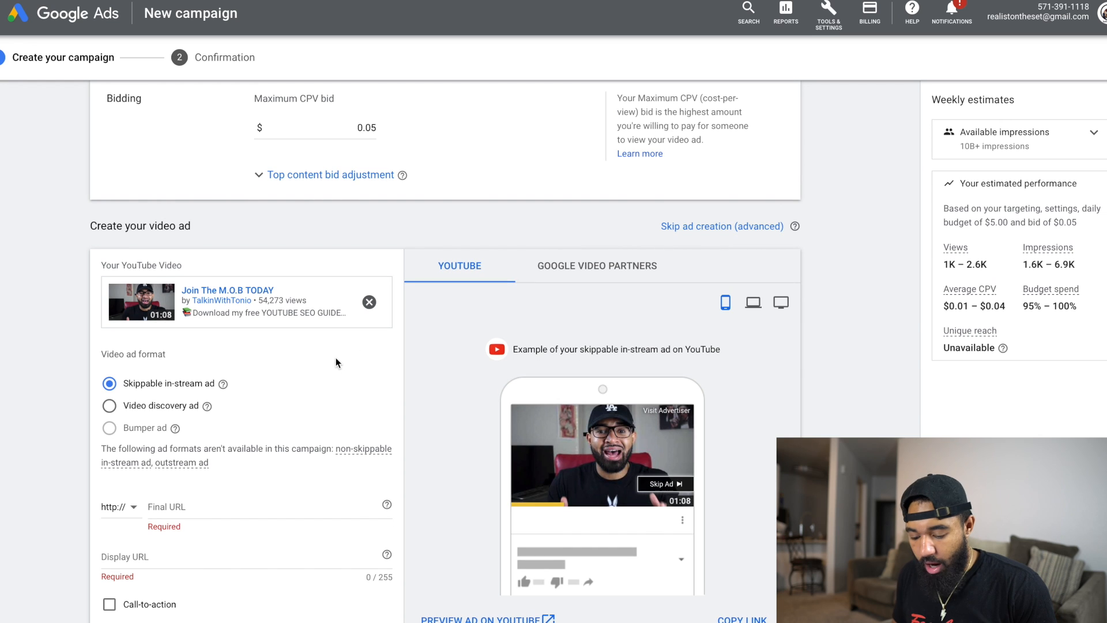
scroll(335, 362, up, 1)
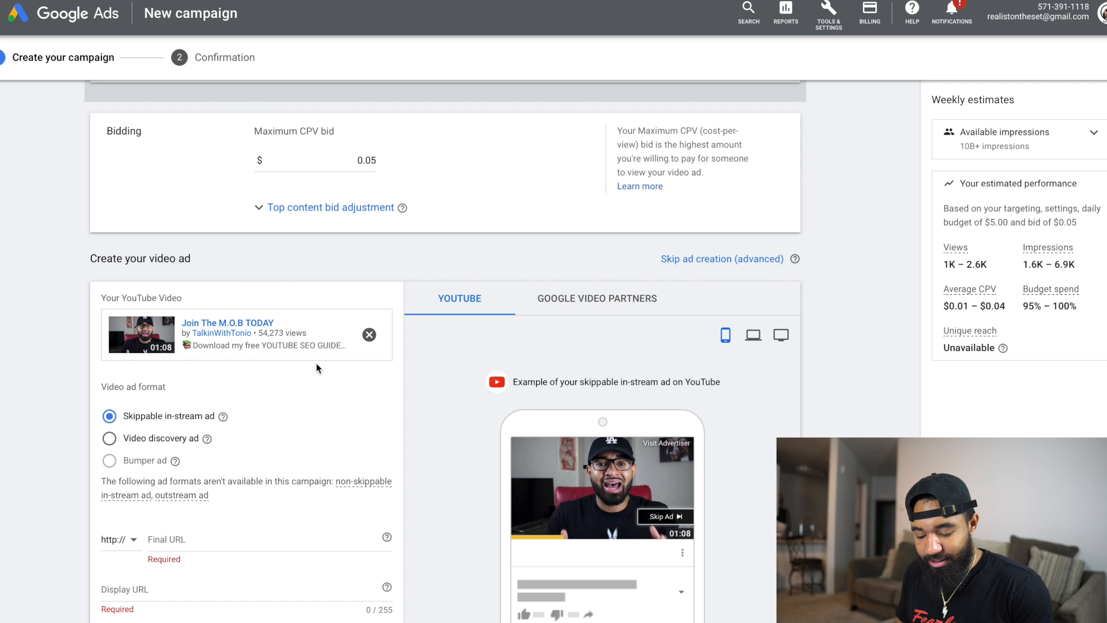
scroll(316, 362, down, 2)
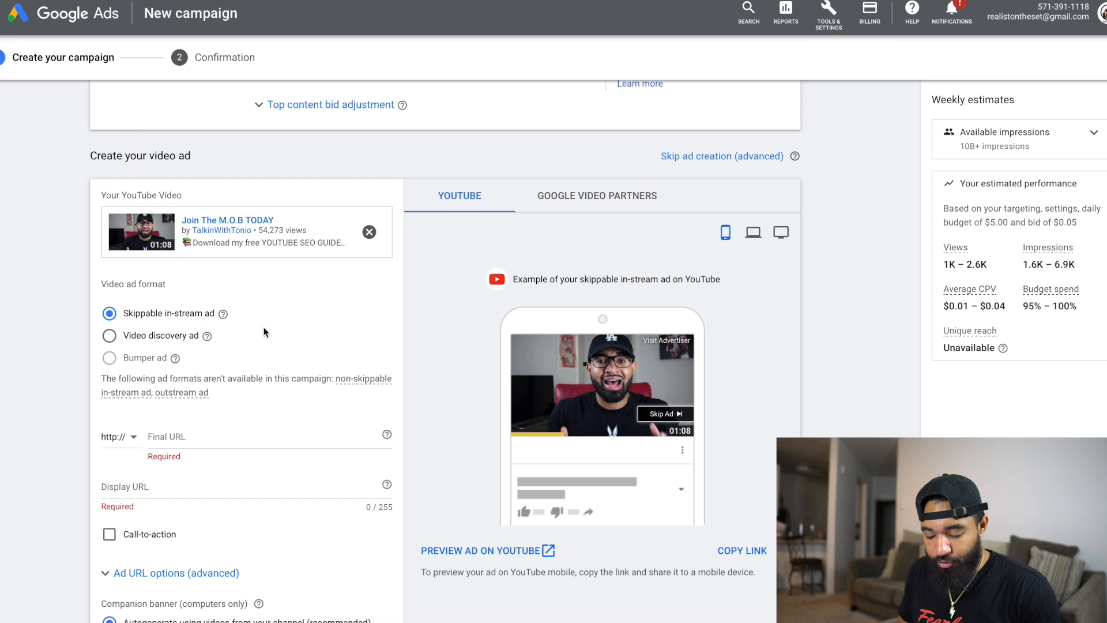
Try the call-to-action option on the skippable in-stream ad, look over its extra fields and switch it off again
scroll(264, 329, down, 1)
click(215, 367)
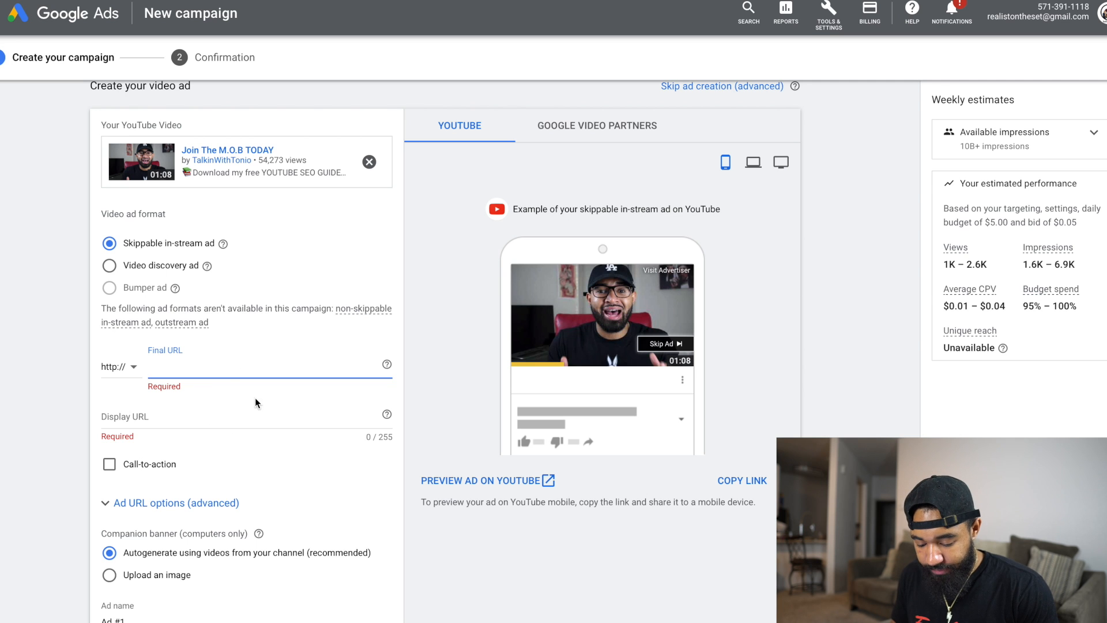
click(110, 465)
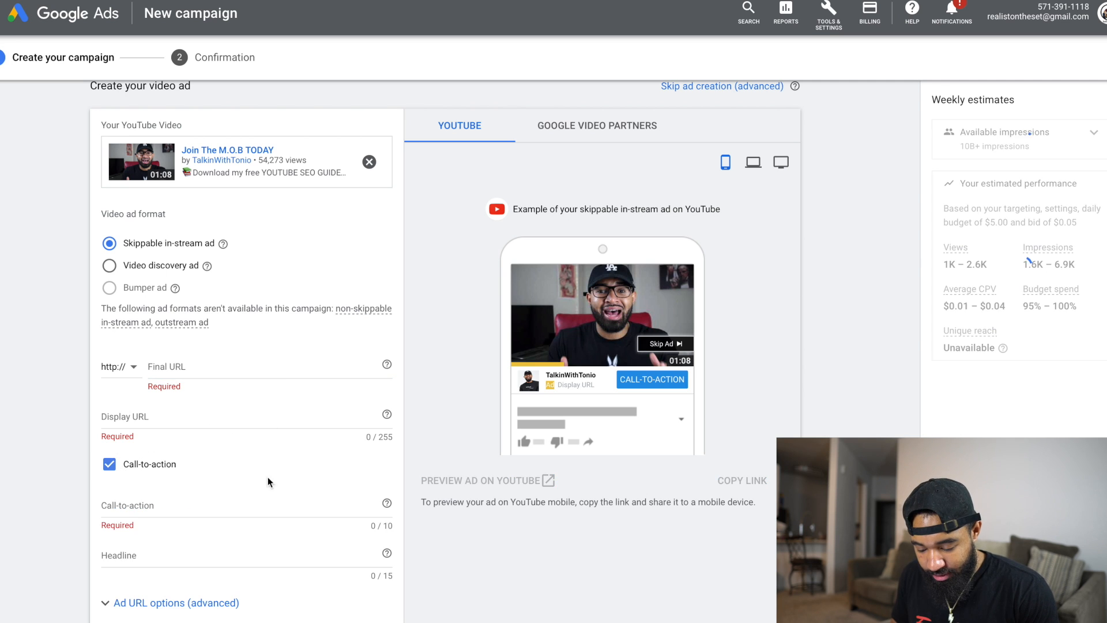
scroll(275, 494, down, 1)
click(229, 443)
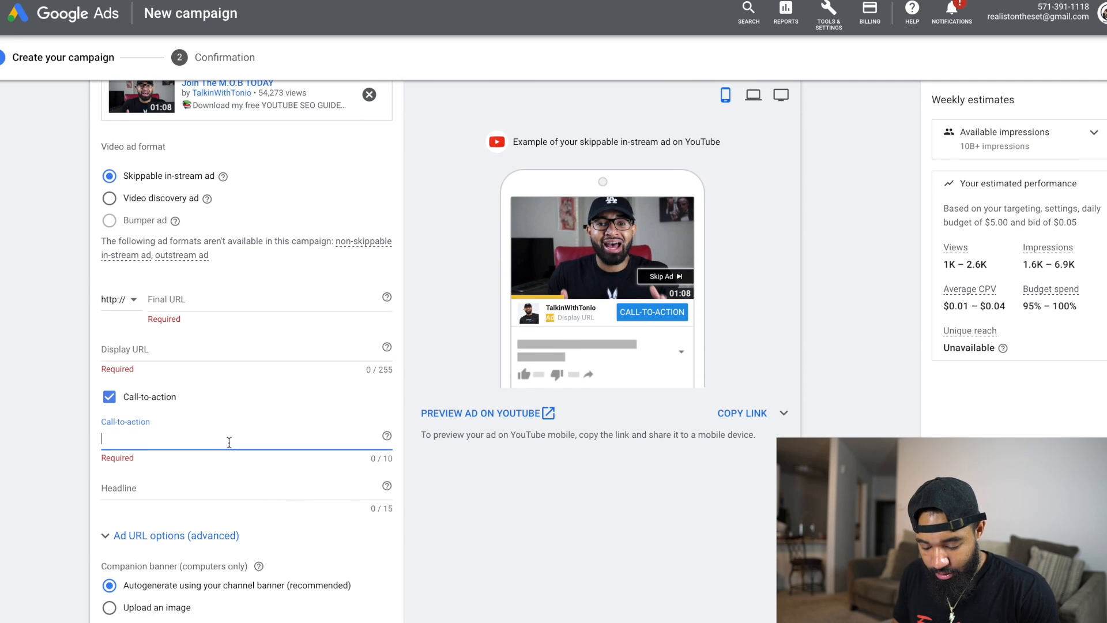
scroll(250, 437, down, 2)
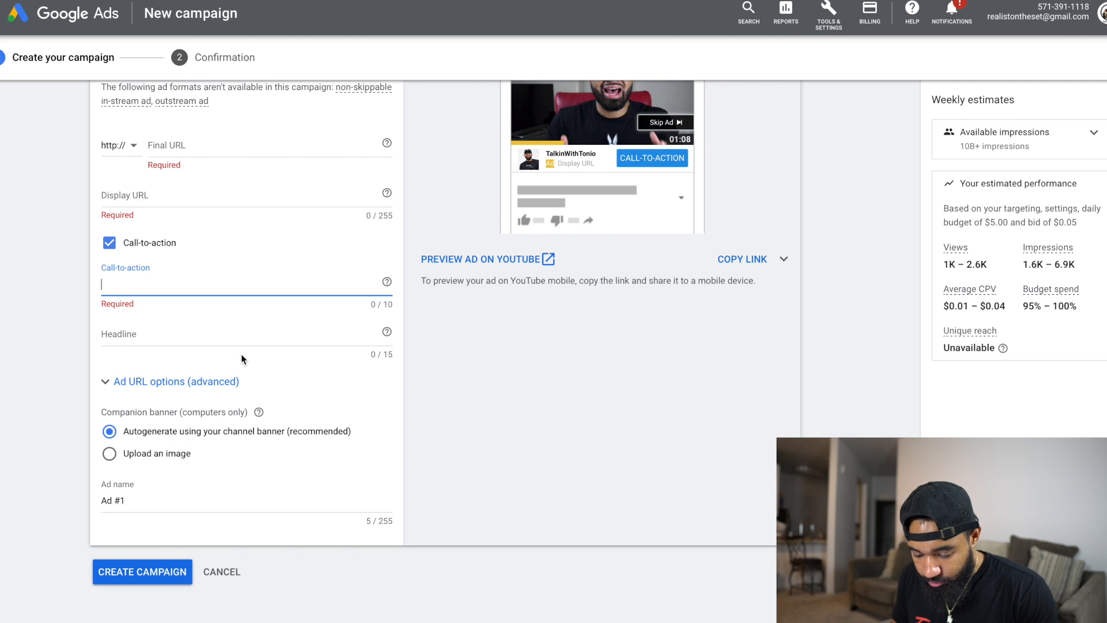
scroll(240, 281, up, 1)
click(114, 317)
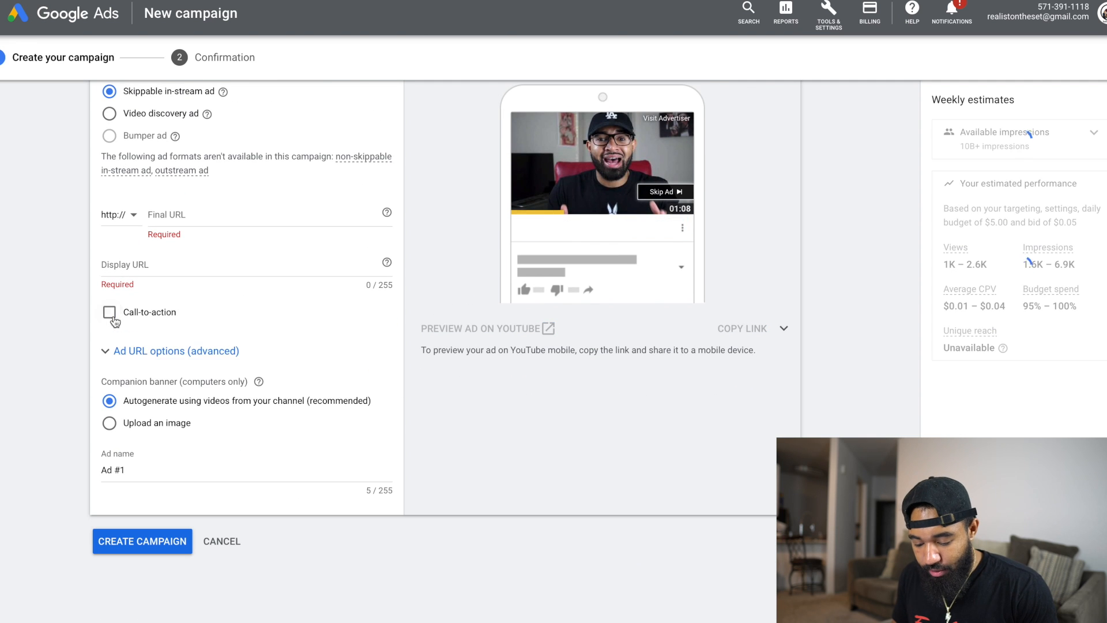
Review the ad setup and examine the weekly performance estimates for impressions and budget spend
scroll(210, 316, up, 2)
scroll(210, 390, down, 1)
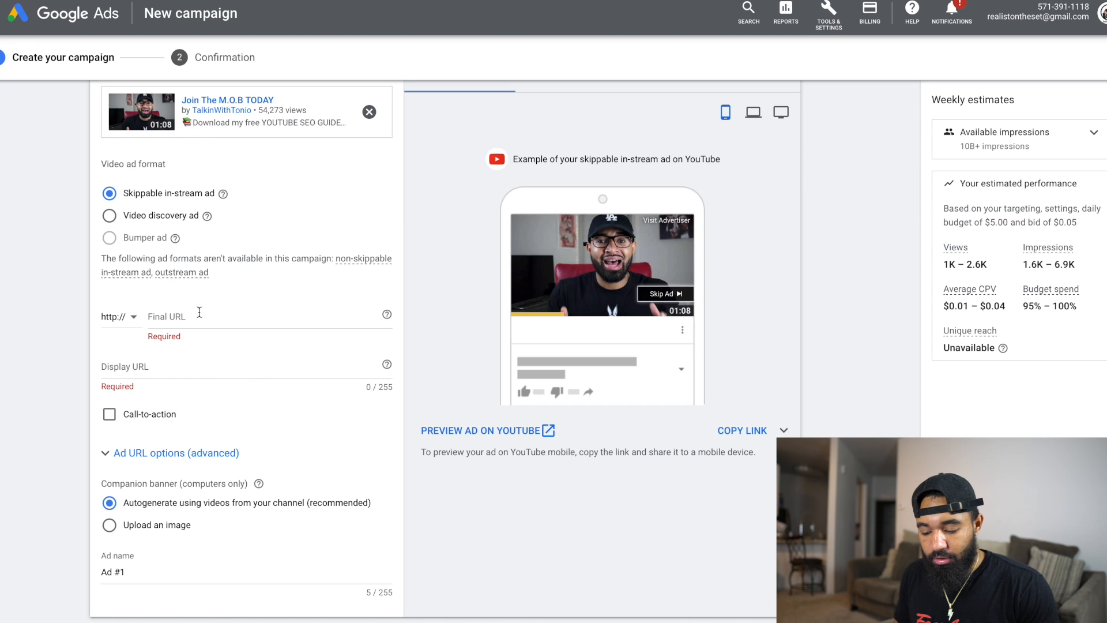
scroll(270, 368, up, 1)
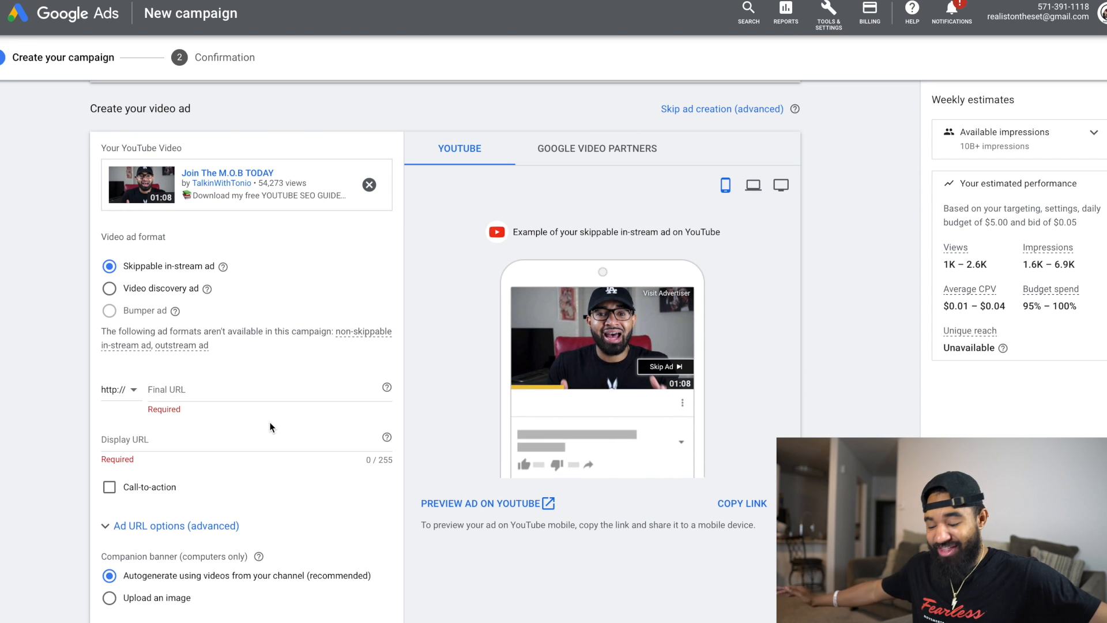
scroll(271, 396, up, 1)
scroll(271, 396, up, 1)
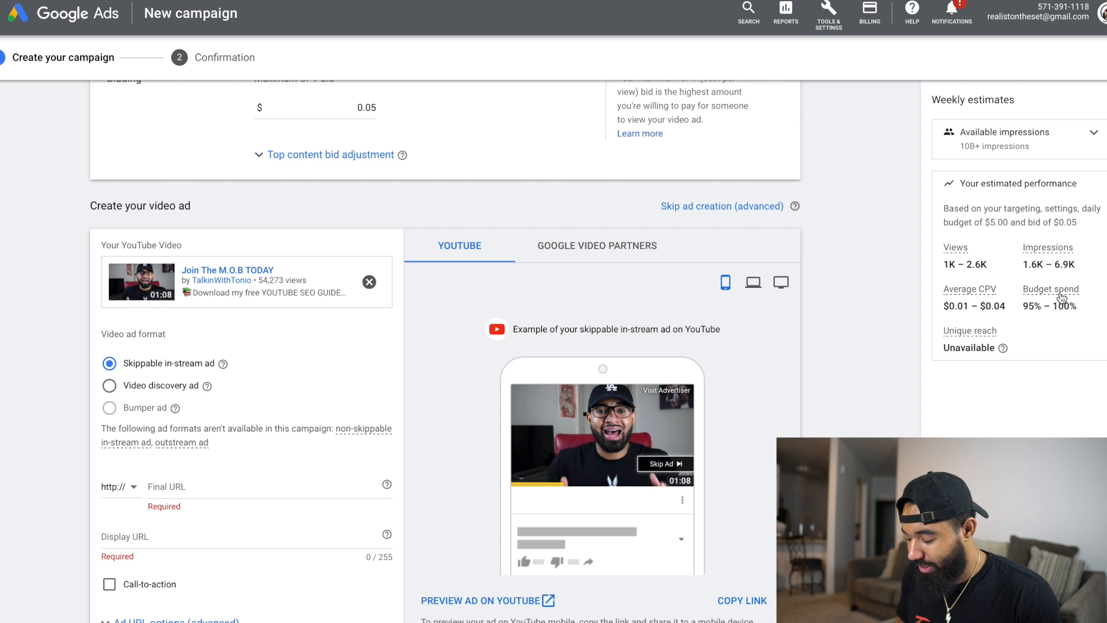
mouse_move(1062, 297)
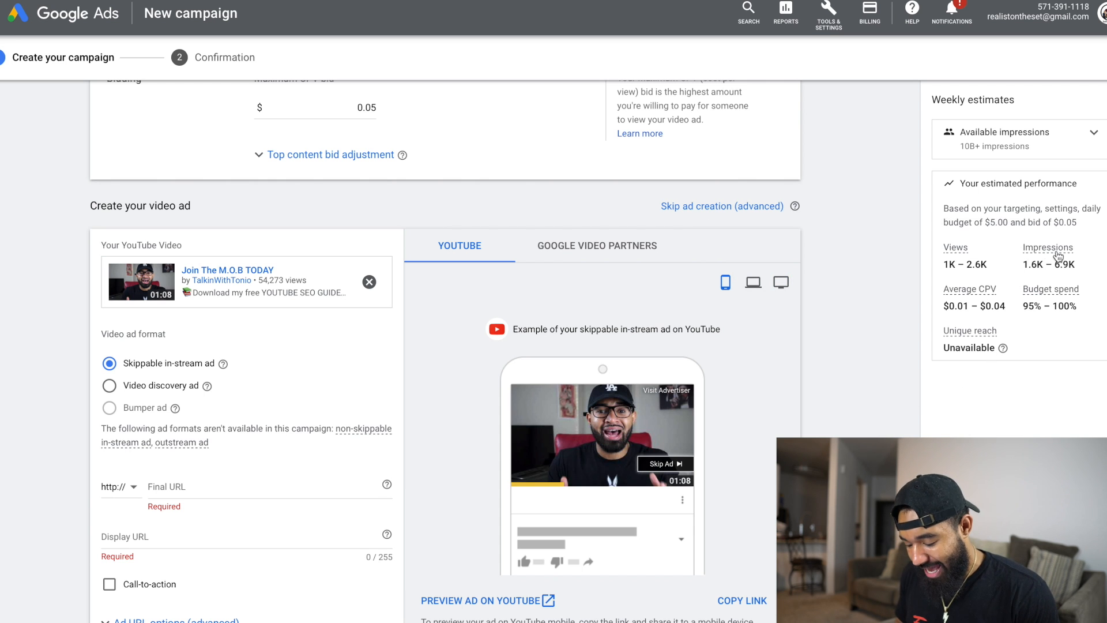
mouse_move(1059, 255)
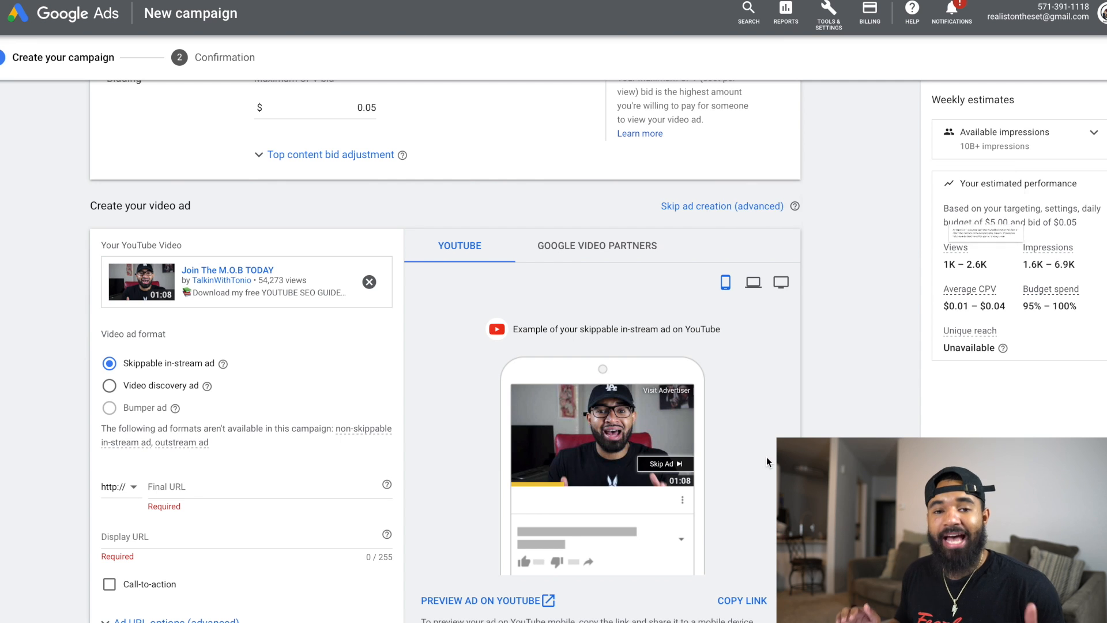
Switch to YouTube Studio, open the channel's detailed analytics and compare views with Subscribers as the secondary metric
scroll(766, 457, down, 15)
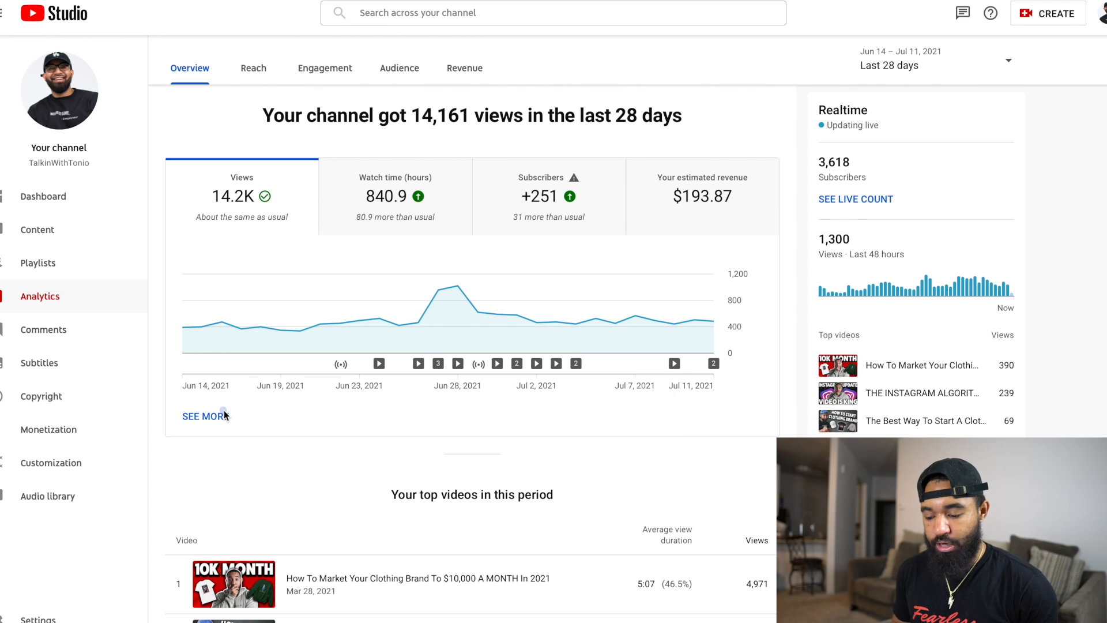
click(222, 414)
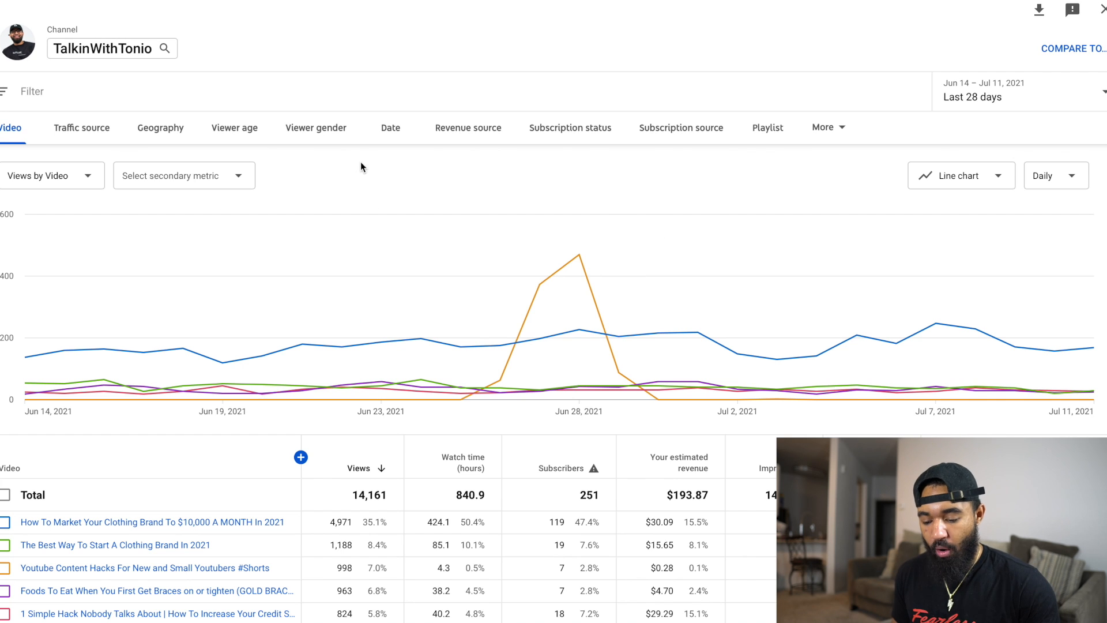
click(239, 177)
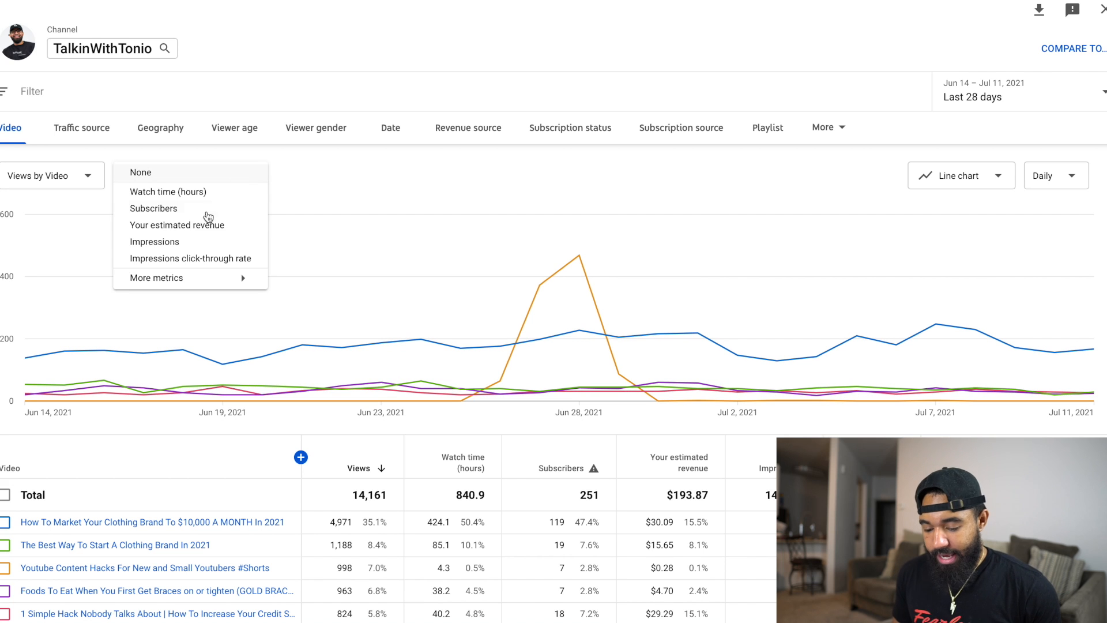
click(208, 218)
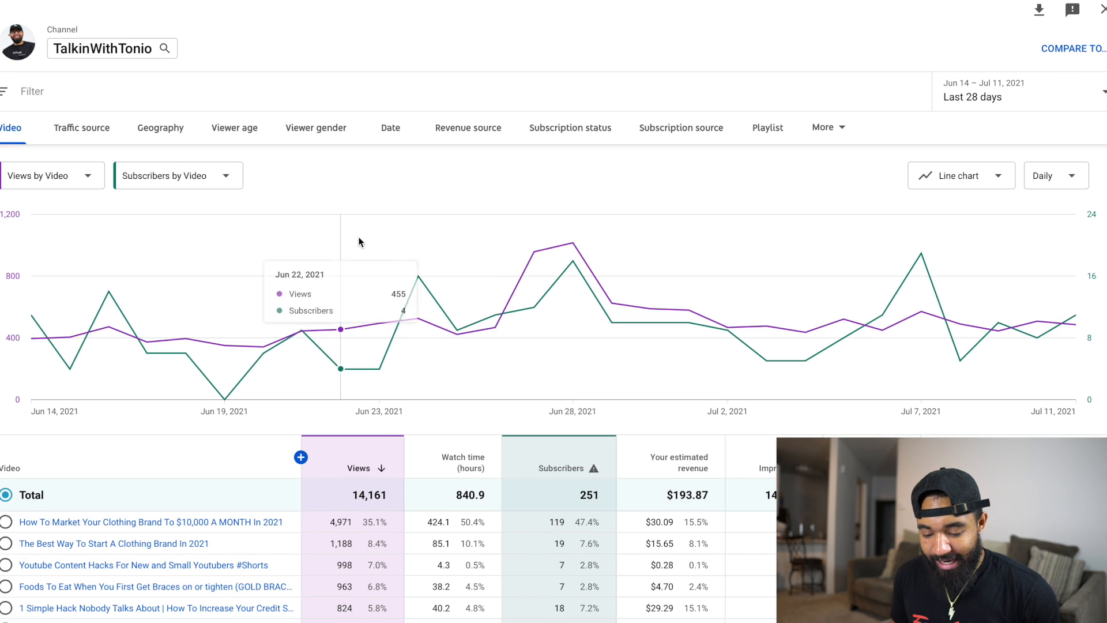
scroll(613, 311, down, 3)
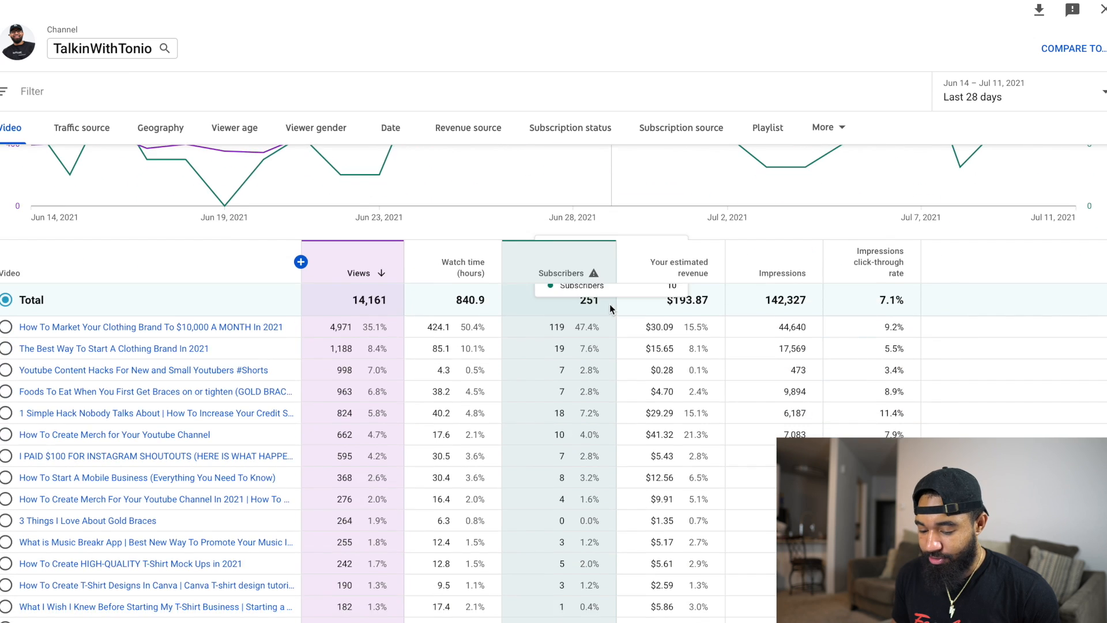
Set the analytics period to Lifetime and look through the videos ranked by subscribers gained
scroll(610, 304, up, 3)
click(1099, 99)
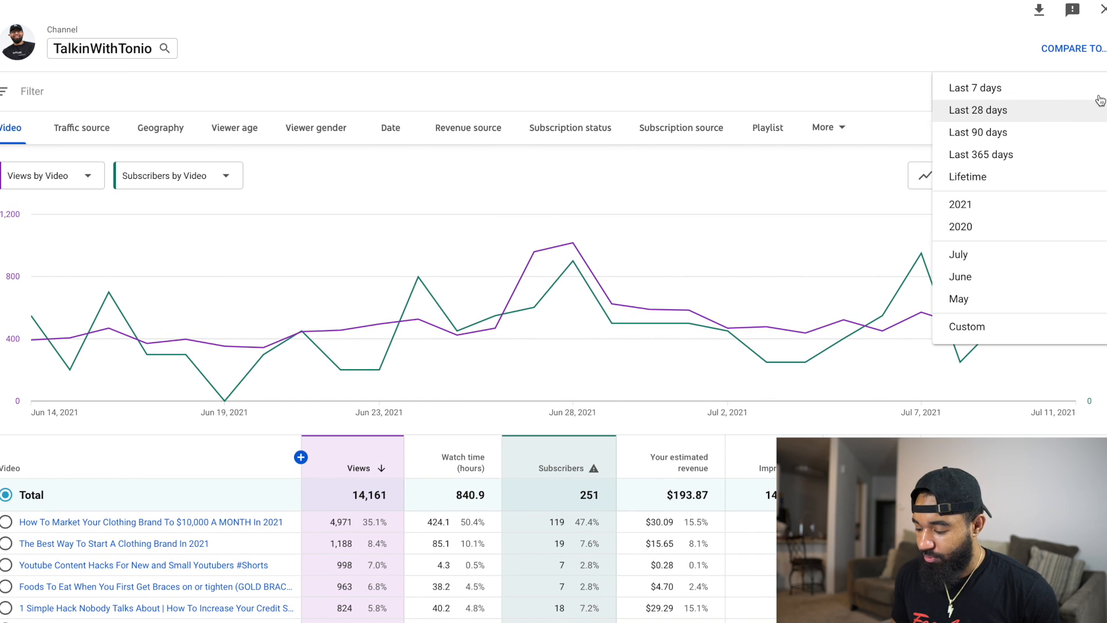
click(1014, 178)
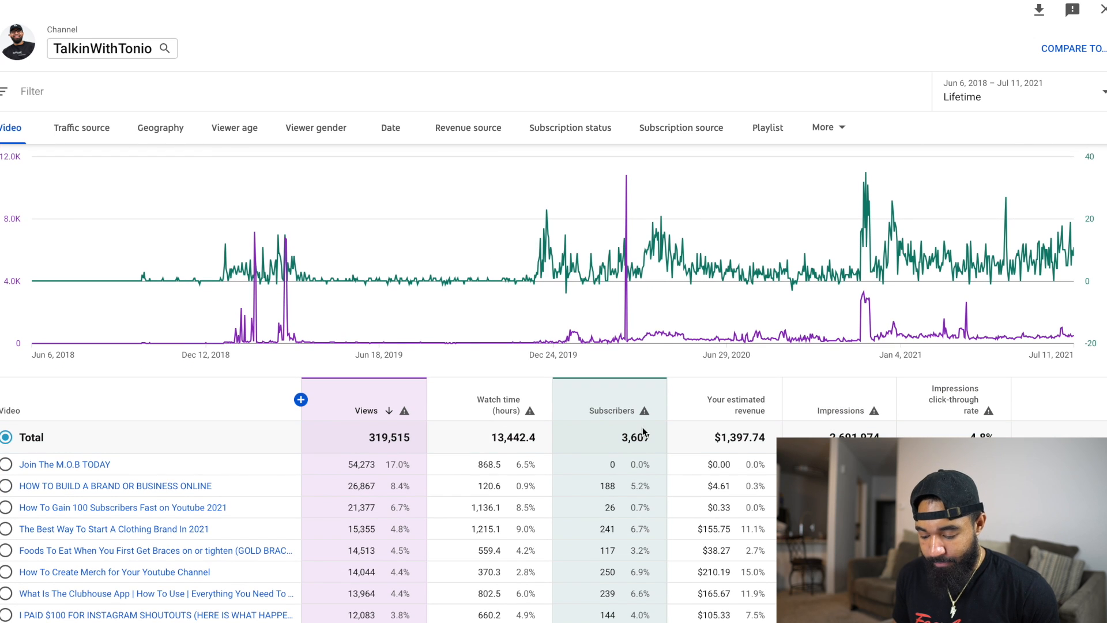
click(623, 417)
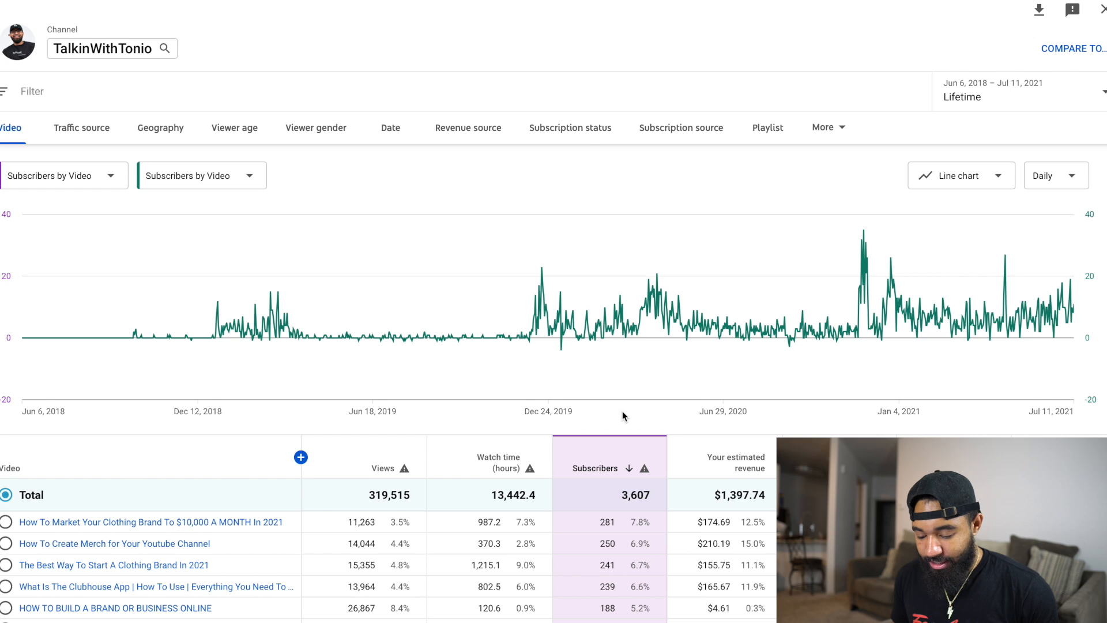
scroll(609, 465, down, 1)
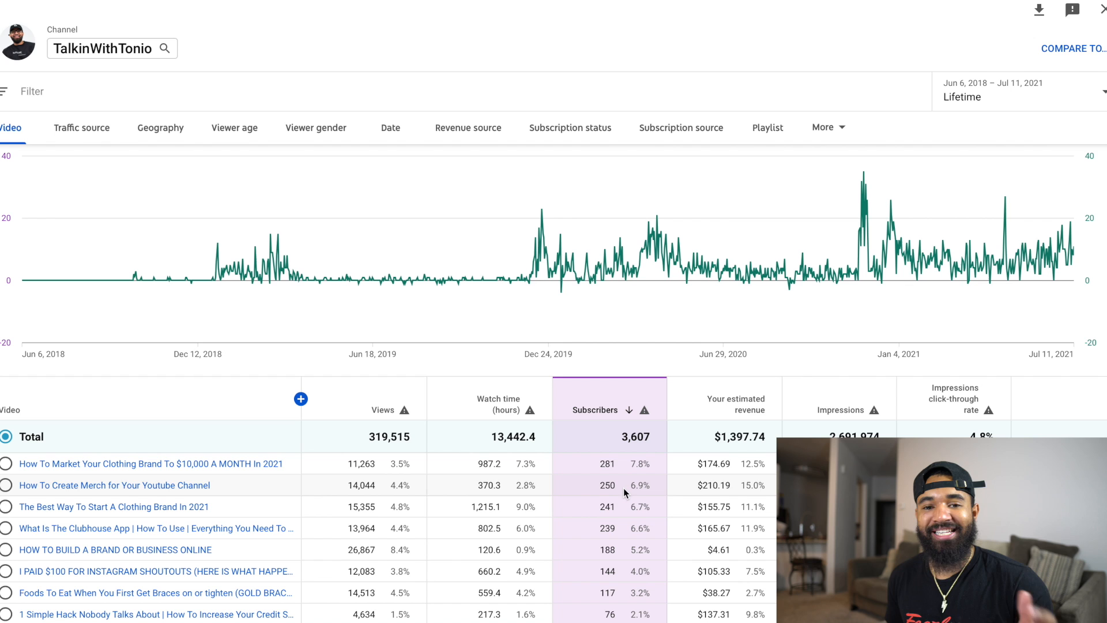
scroll(622, 490, down, 1)
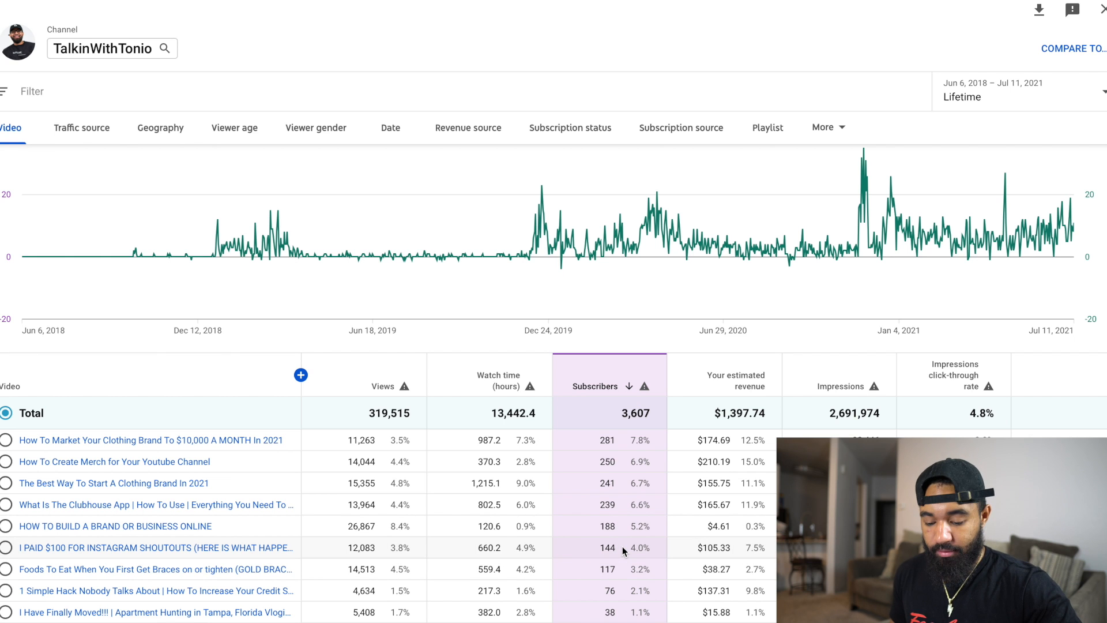
scroll(621, 535, down, 1)
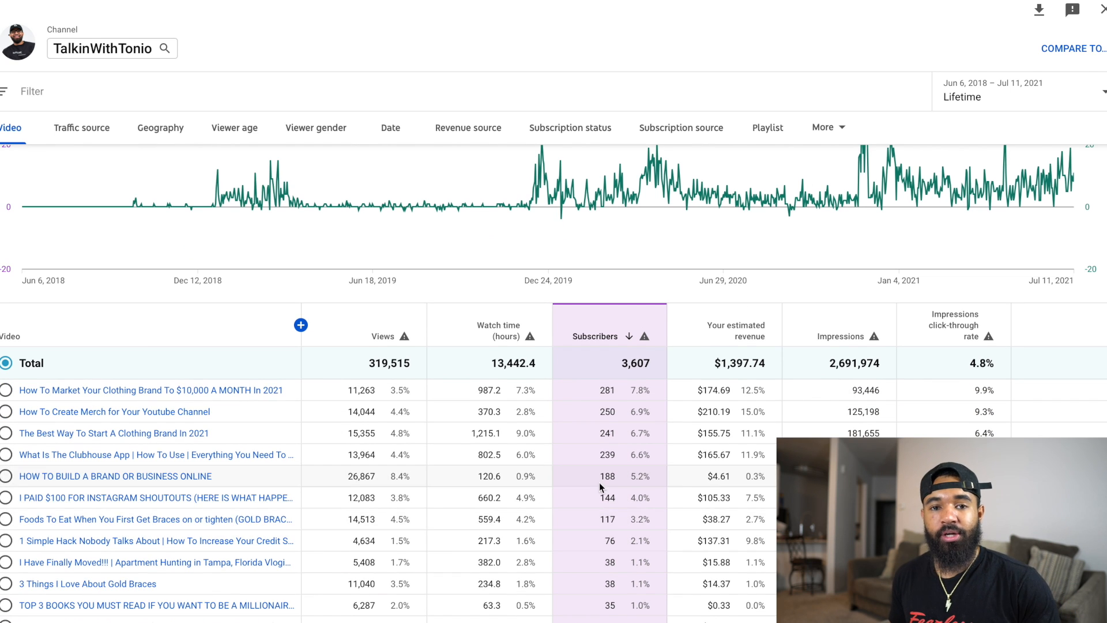
scroll(607, 536, down, 2)
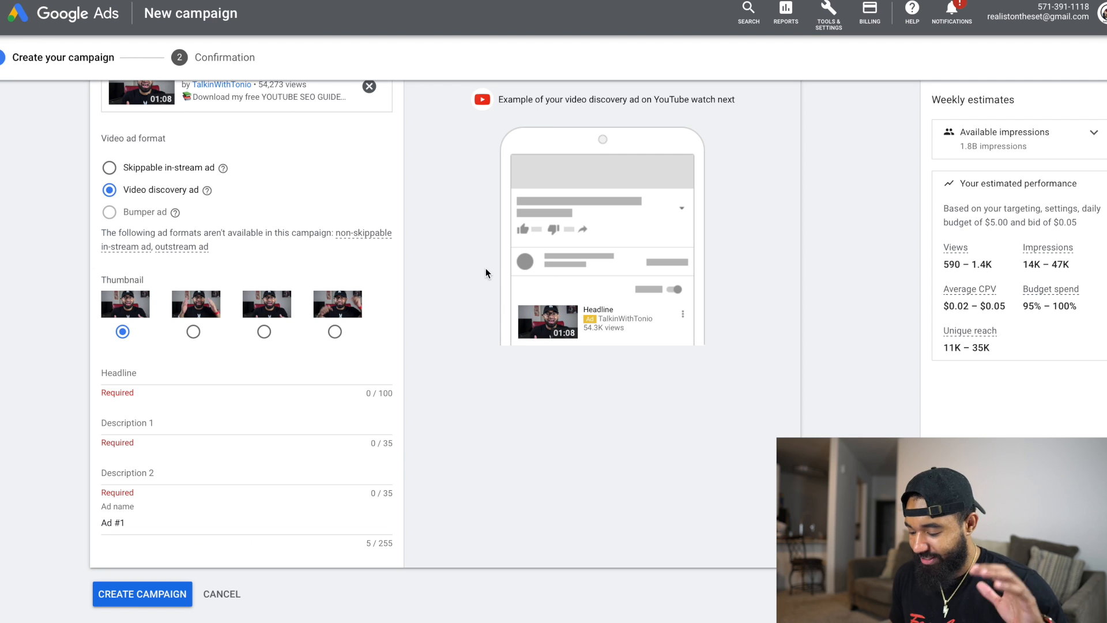
Look over the thumbnail, headline and description options of the video discovery ad format in Google Ads
scroll(479, 294, down, 1)
scroll(156, 220, up, 2)
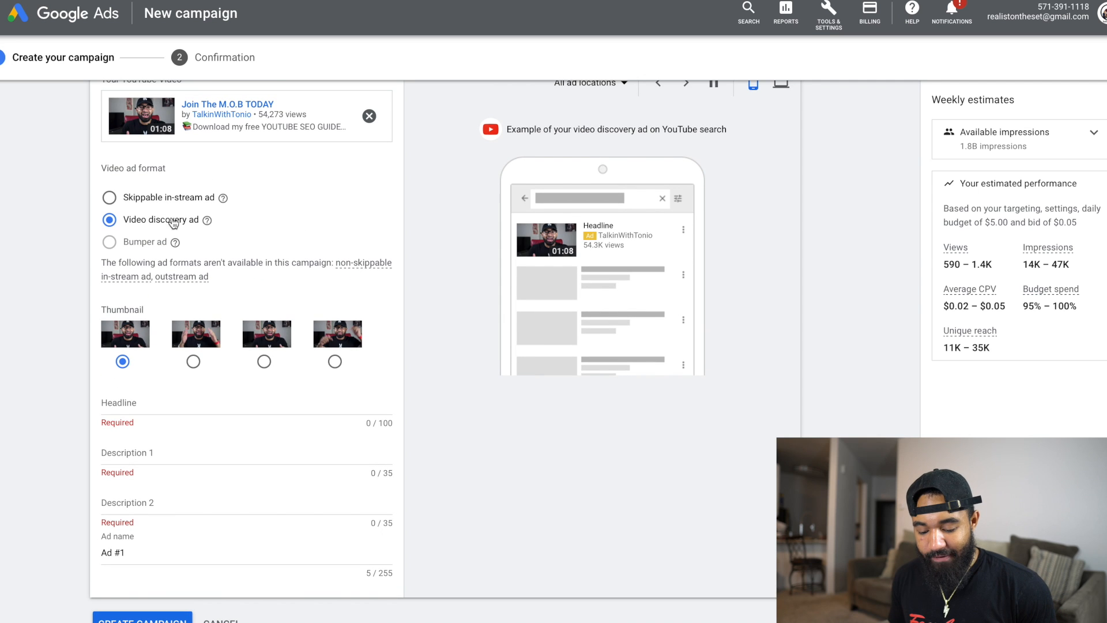
scroll(324, 231, up, 1)
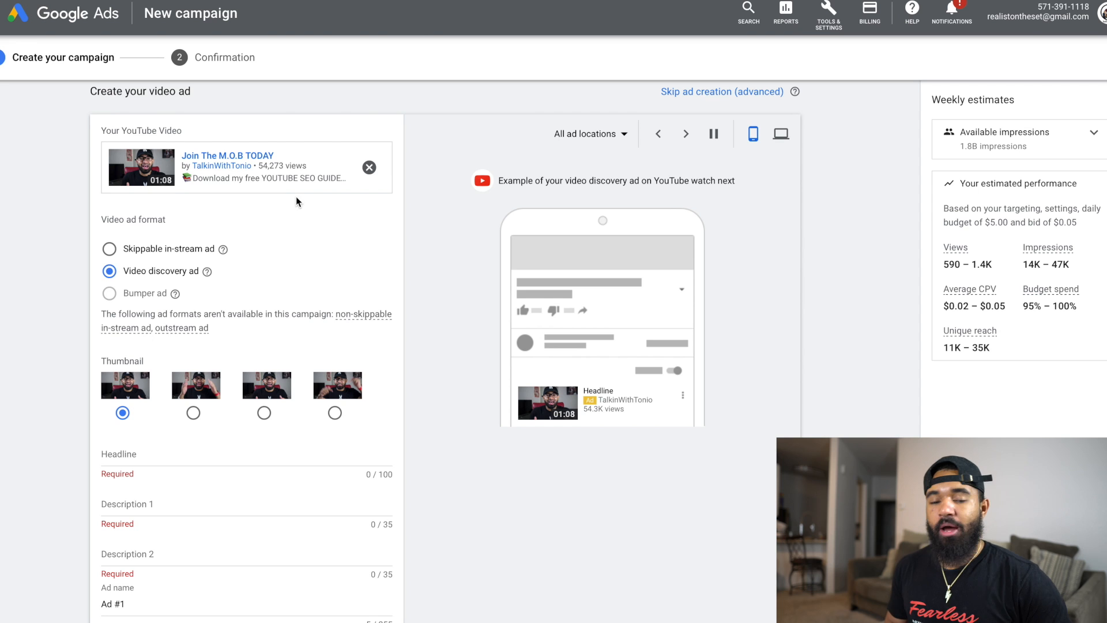
scroll(349, 285, down, 1)
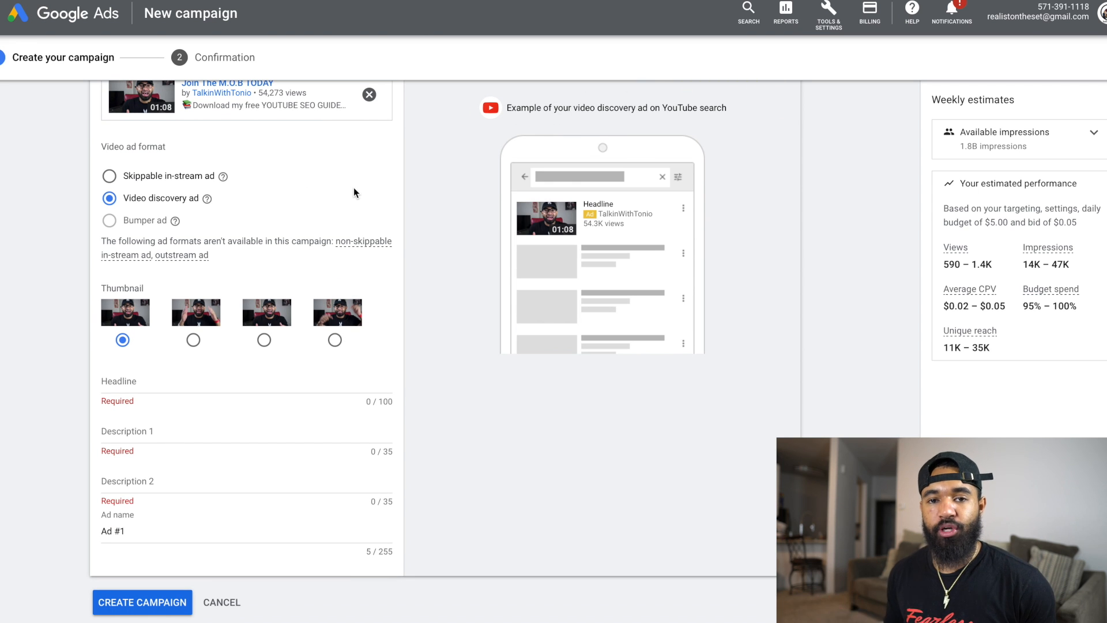